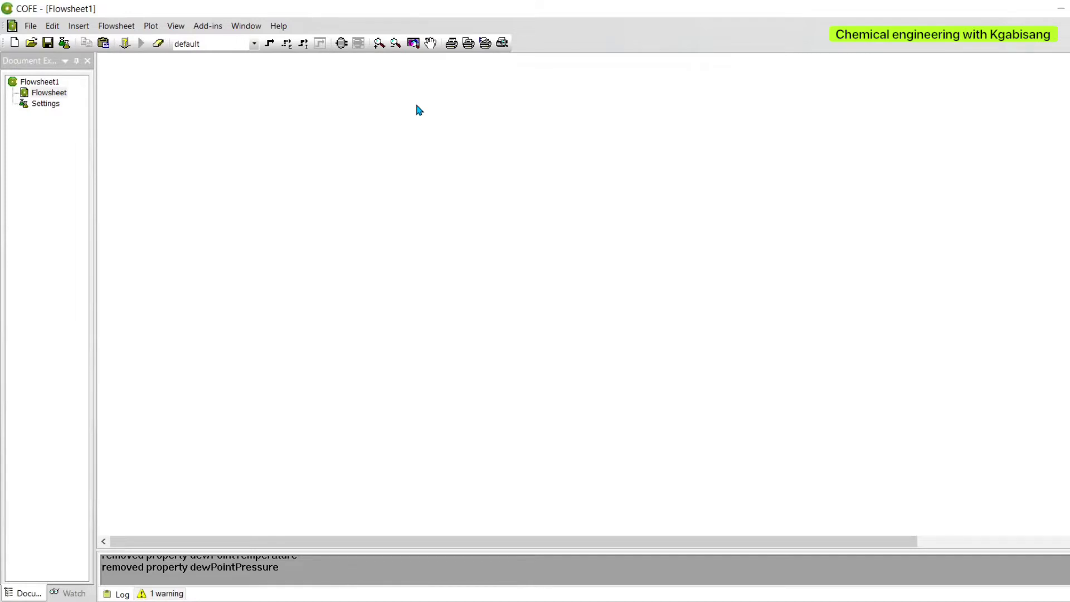
Create a new property package, pasting in its name and choosing the UNIFAC VLE model set
{"action": "double_click", "coordinate": [46, 104]}
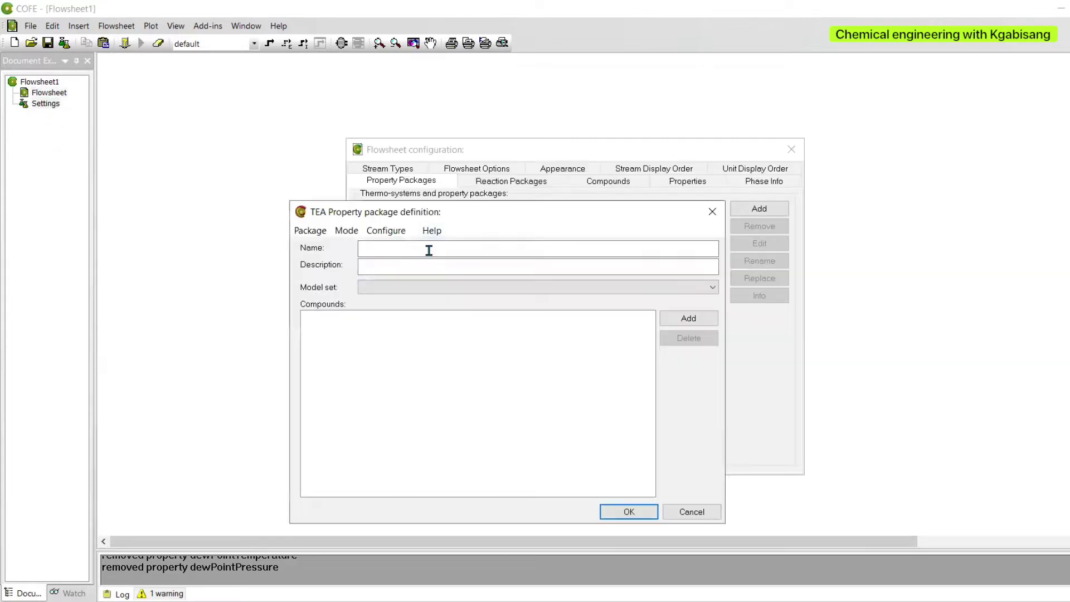
{"action": "left_click", "coordinate": [427, 248]}
{"action": "type", "text": "2-Methyl-1-butene + Methanol - Tert-amyl-methyl-ether (3)"}
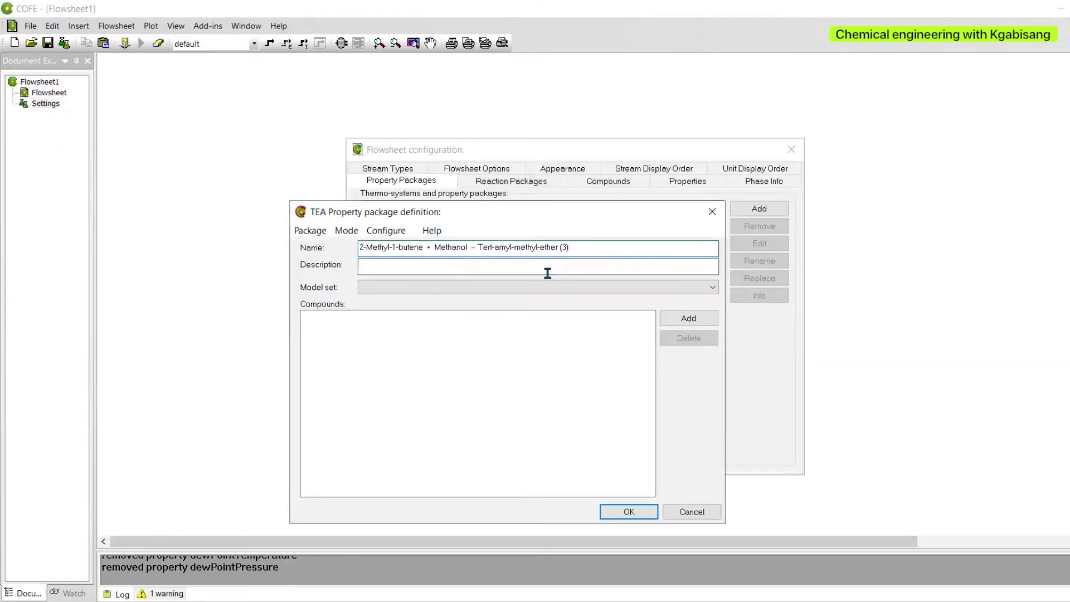
{"action": "left_click", "coordinate": [506, 287]}
{"action": "left_click", "coordinate": [468, 348]}
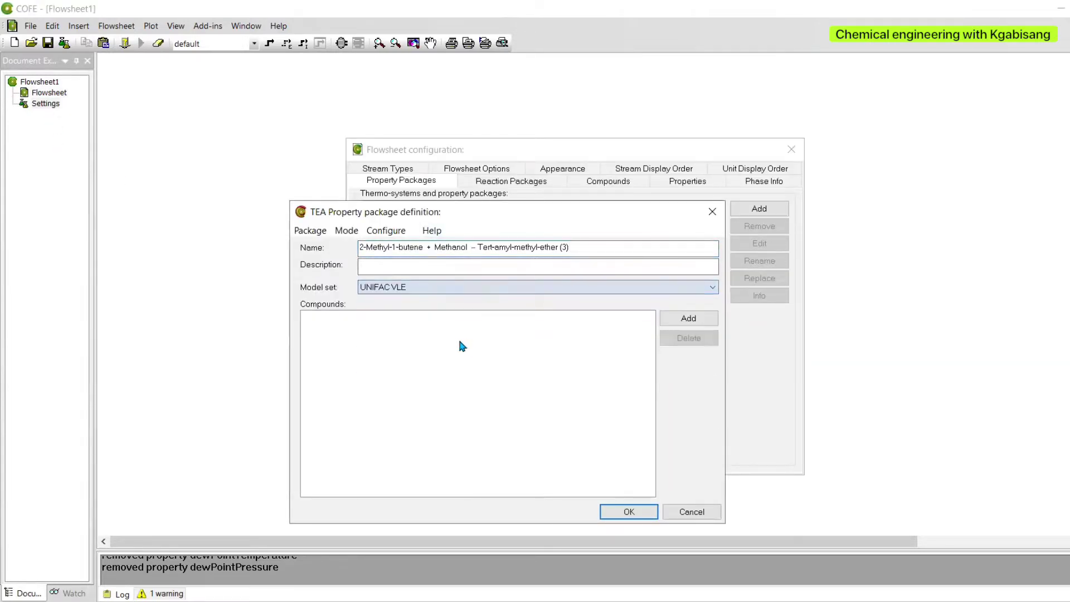
Add 2-methyl-1-butene and methanol to the package's compound list
{"action": "left_click", "coordinate": [662, 320]}
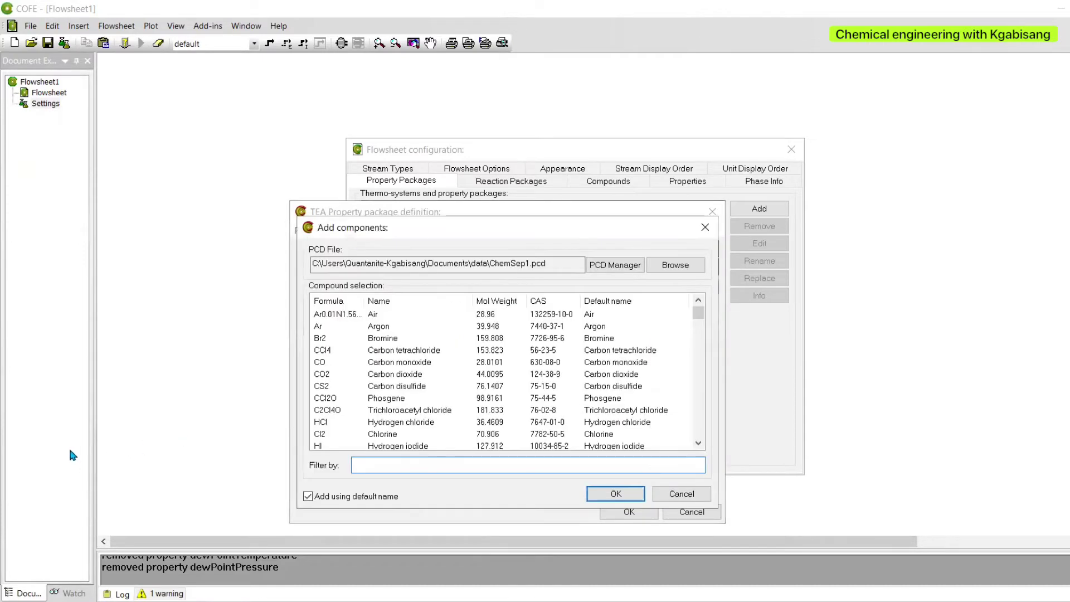
{"action": "type", "text": "2-"}
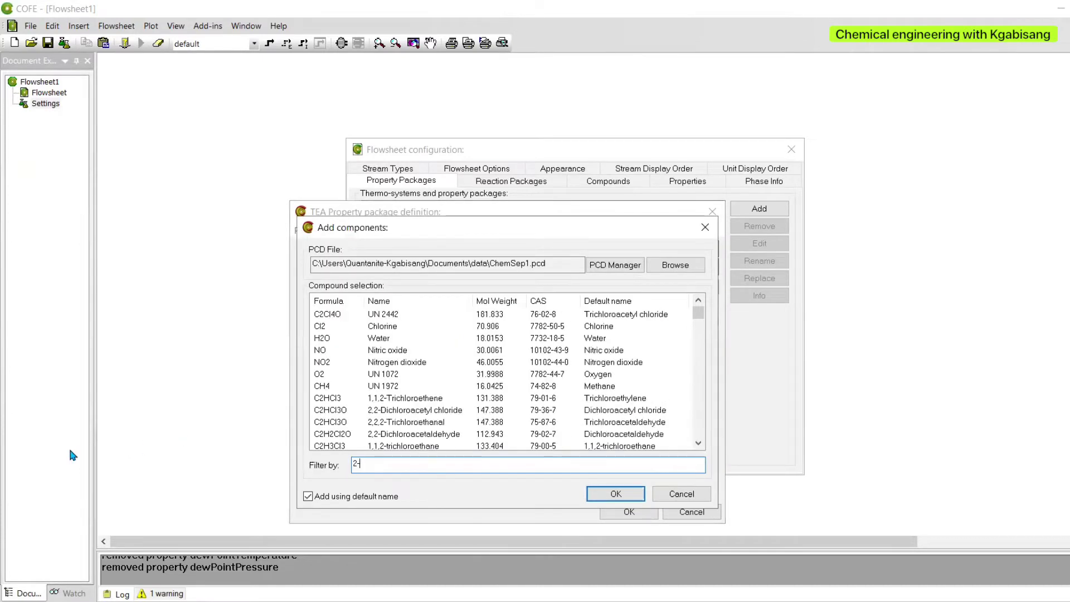
{"action": "type", "text": "METHYL-1"}
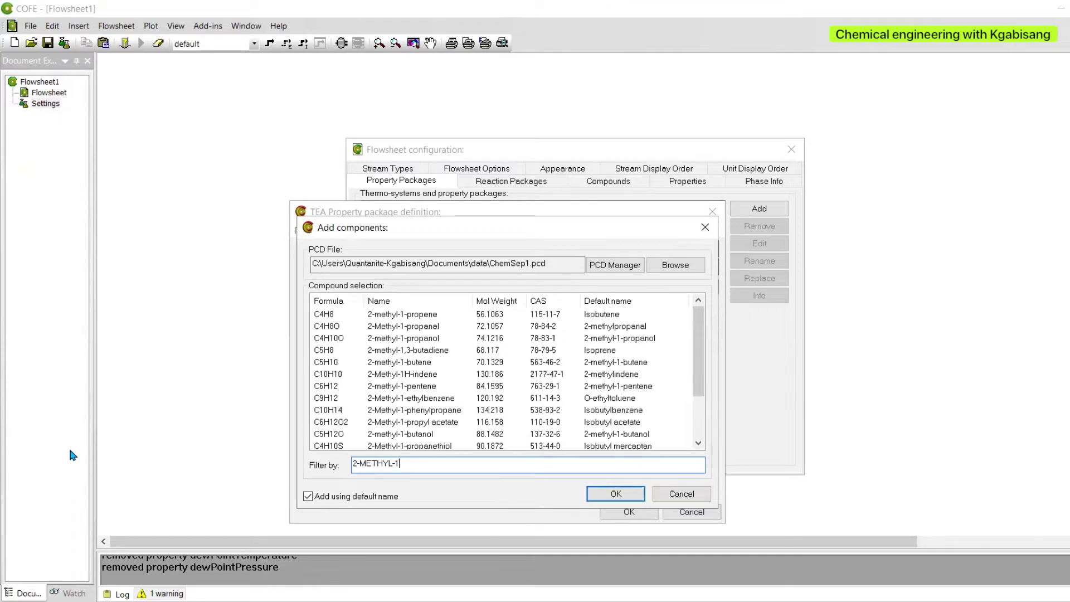
{"action": "type", "text": "-BU"}
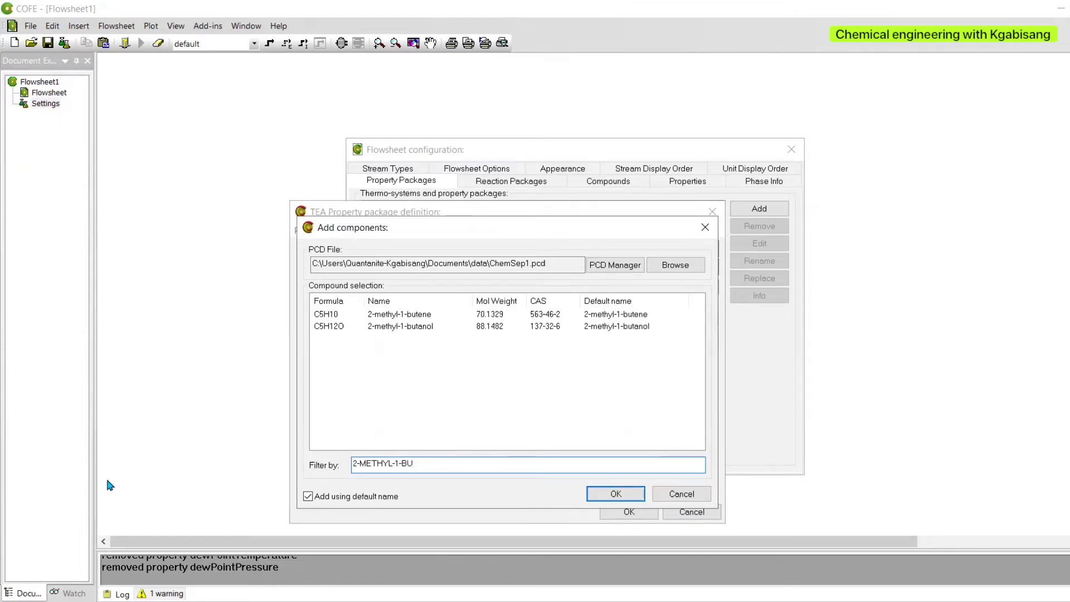
{"action": "left_click", "coordinate": [326, 315]}
{"action": "left_click", "coordinate": [635, 492]}
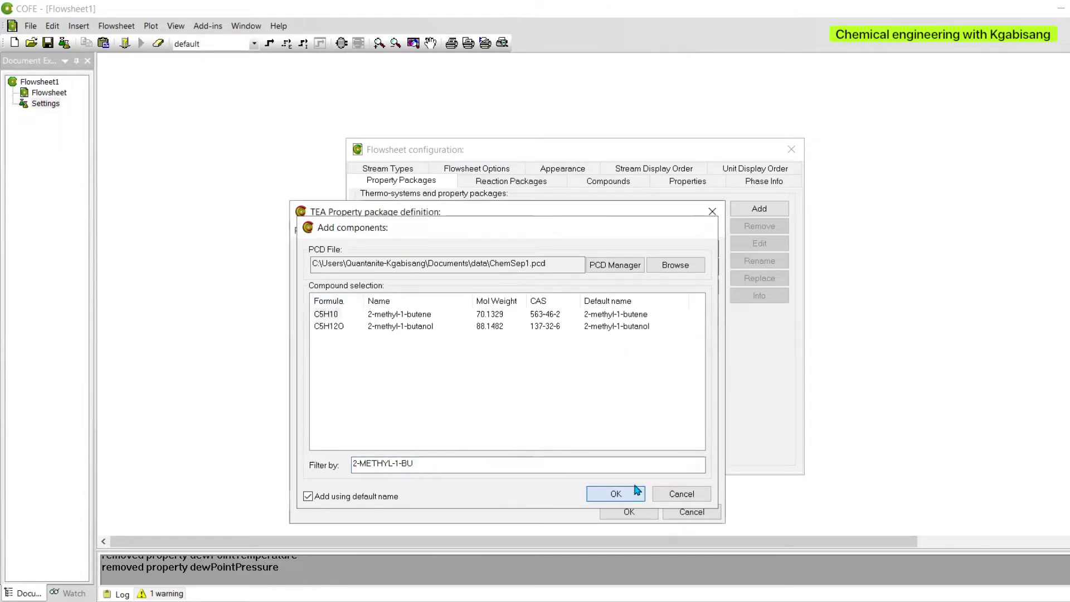
{"action": "left_click", "coordinate": [688, 321]}
{"action": "type", "text": "ME"}
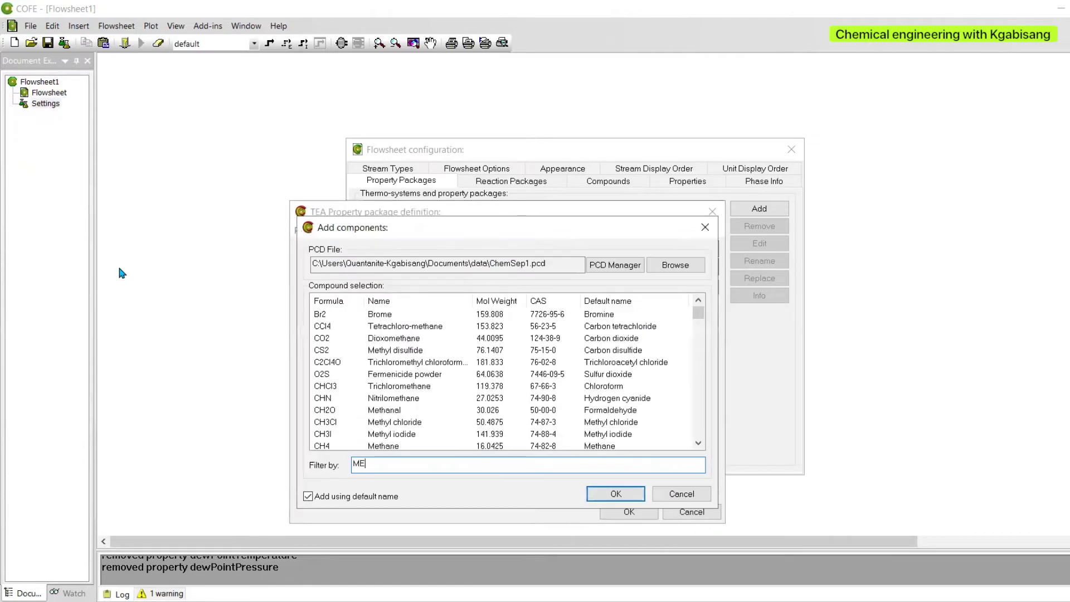
{"action": "type", "text": "THANOL"}
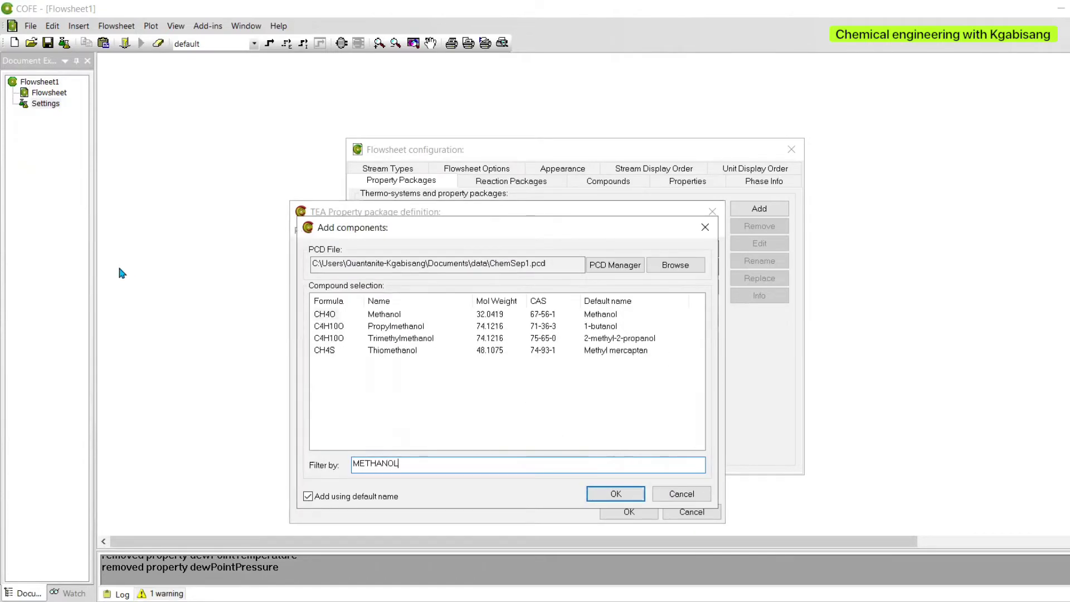
{"action": "key", "text": "Down"}
{"action": "key", "text": "Return"}
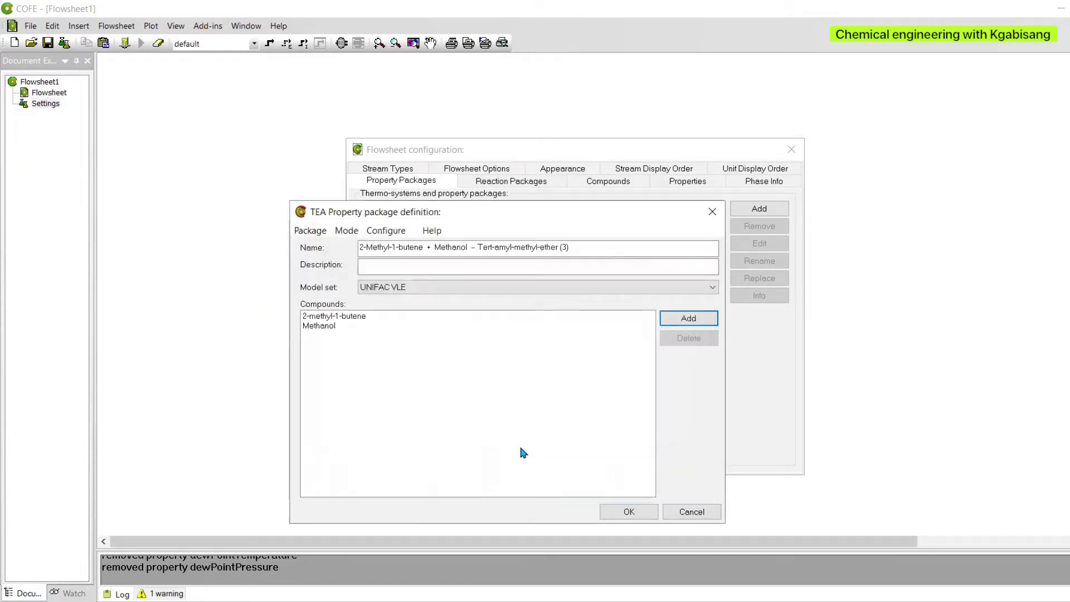
Add methyl tert-pentyl ether and save the property package
{"action": "left_click", "coordinate": [689, 322]}
{"action": "type", "text": "TERT-PE"}
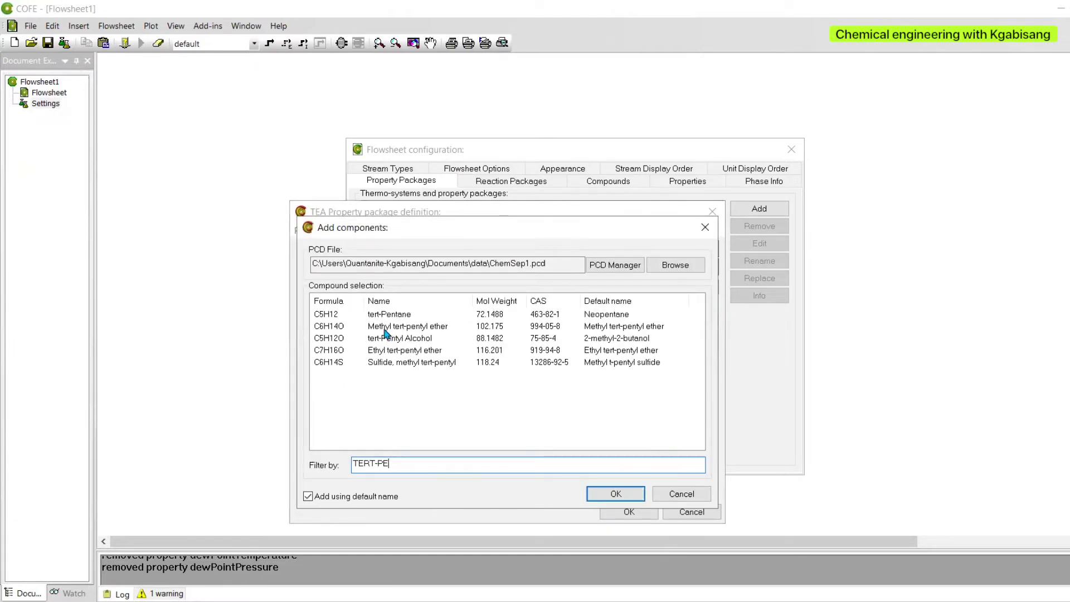
{"action": "left_click", "coordinate": [338, 328]}
{"action": "key", "text": "Return"}
{"action": "left_click", "coordinate": [639, 513]}
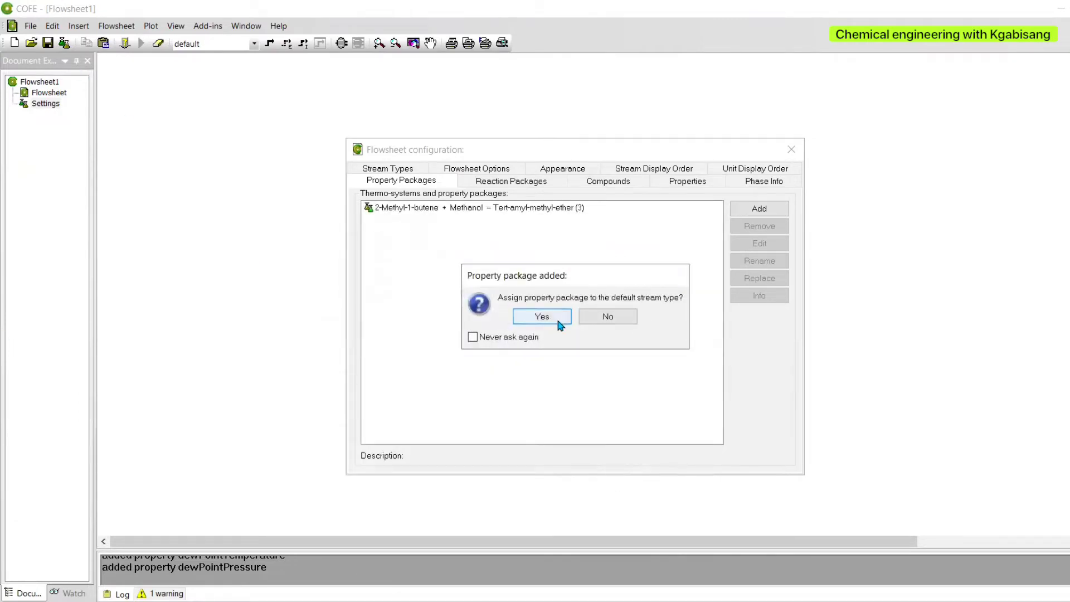
Assign the package to default streams and create a reaction package with template compounds
{"action": "left_click", "coordinate": [561, 325]}
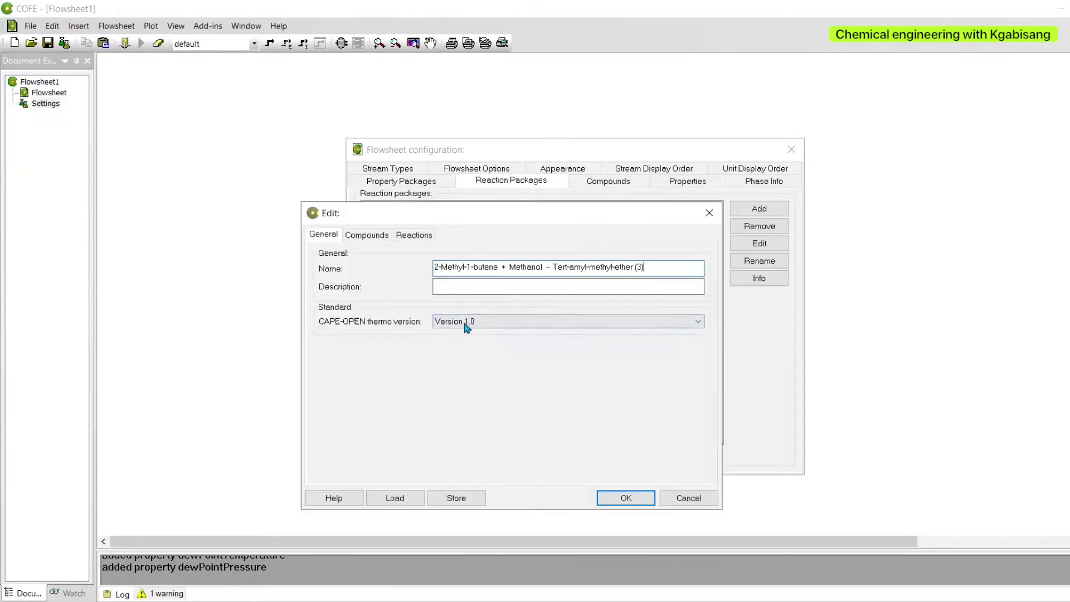
{"action": "left_click", "coordinate": [366, 234]}
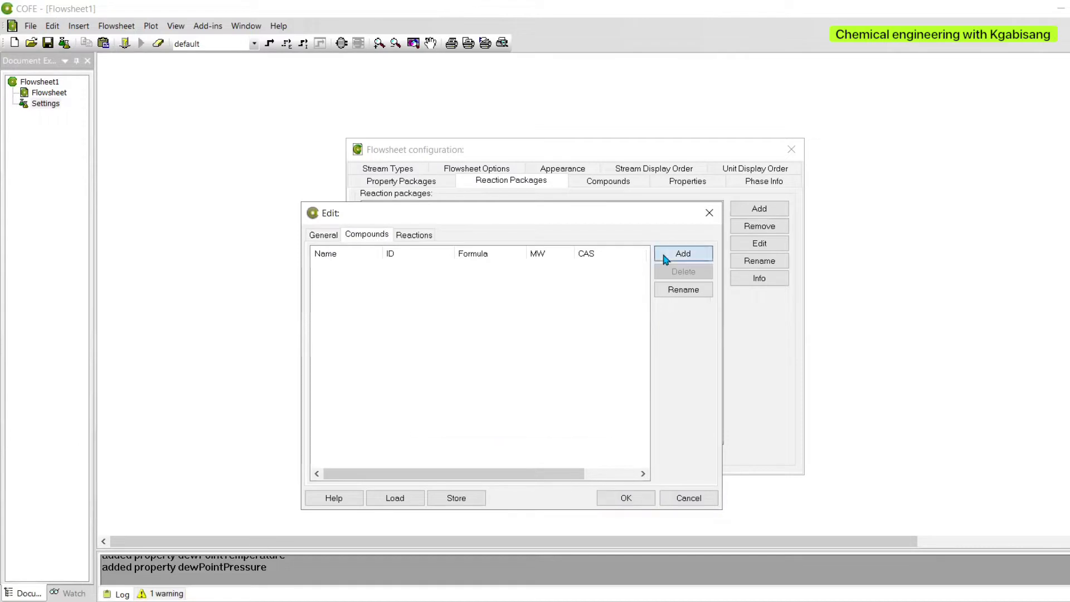
{"action": "left_click", "coordinate": [683, 253]}
{"action": "left_click", "coordinate": [460, 326]}
{"action": "left_click", "coordinate": [510, 420]}
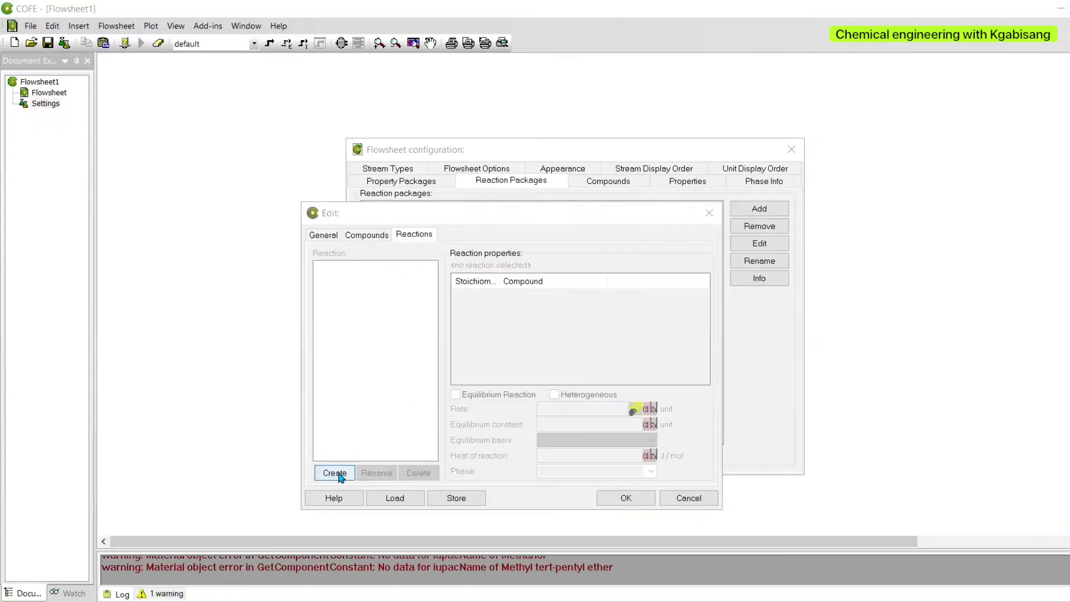
Define the named reaction with coefficients -1, -1, 1 in the liquid phase and save it
{"action": "left_click", "coordinate": [335, 472]}
{"action": "type", "text": "2-Methyl-1-butene + Methanol – Tert-amyl-methyl-ether"}
{"action": "key", "text": "Return"}
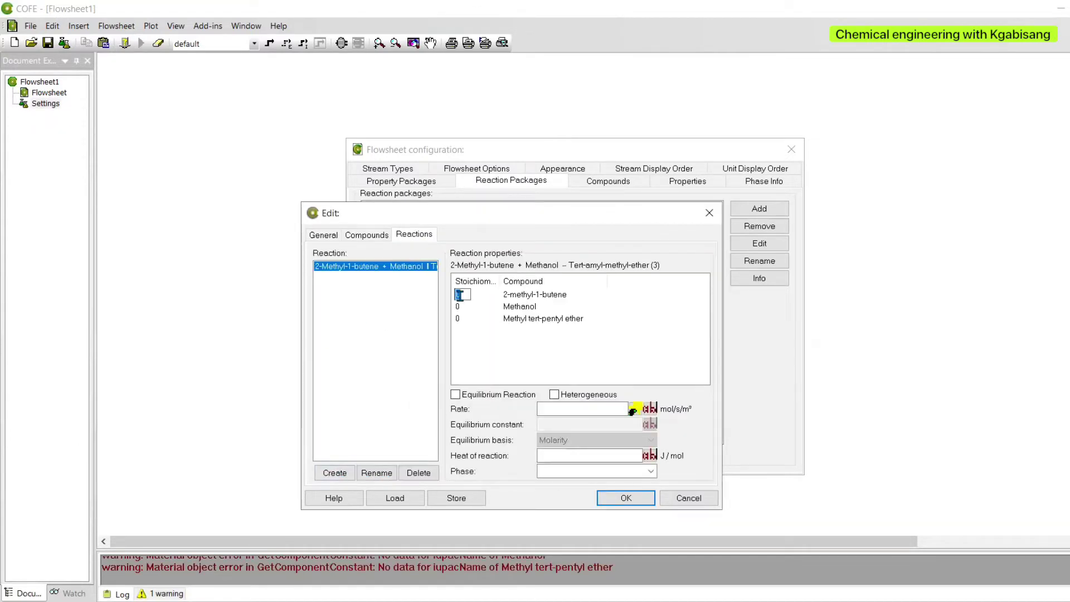
{"action": "type", "text": "-1"}
{"action": "left_click", "coordinate": [463, 306]}
{"action": "type", "text": "-1"}
{"action": "type", "text": "1"}
{"action": "left_click", "coordinate": [650, 471]}
{"action": "left_click", "coordinate": [633, 480]}
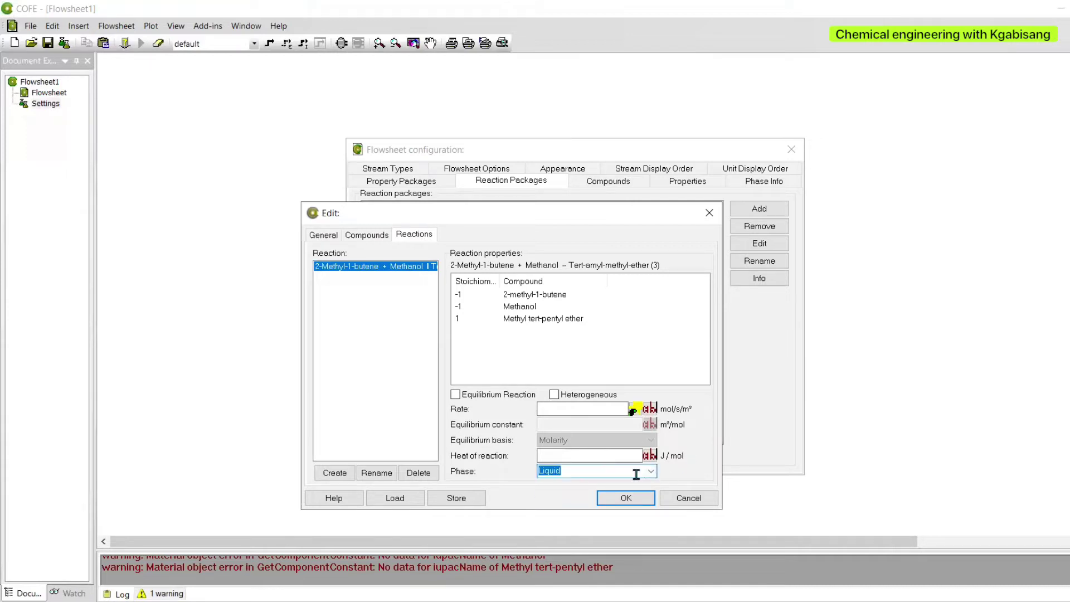
{"action": "left_click", "coordinate": [611, 498]}
{"action": "left_click", "coordinate": [439, 184]}
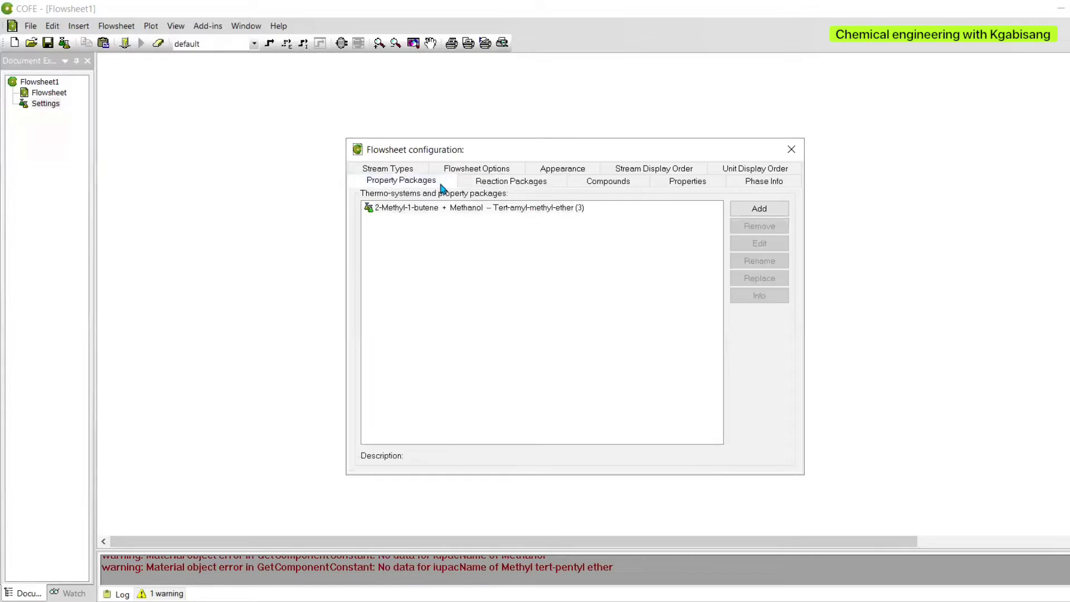
Draw feed stream 1 on the left of the flowsheet
{"action": "left_click", "coordinate": [791, 149]}
{"action": "left_click", "coordinate": [270, 43]}
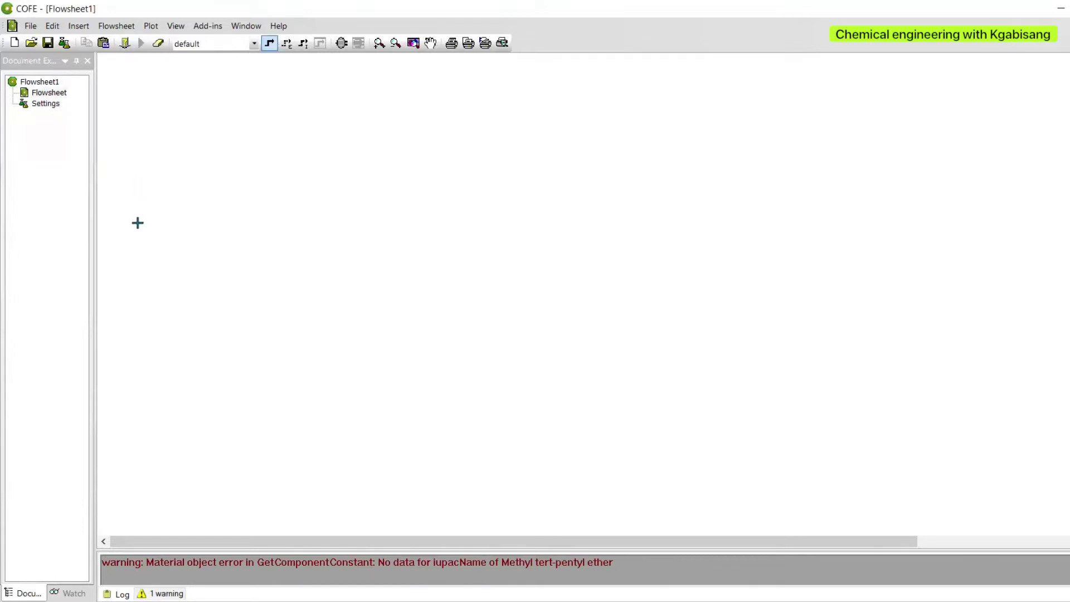
{"action": "left_click_drag", "start_coordinate": [141, 230], "coordinate": [260, 230]}
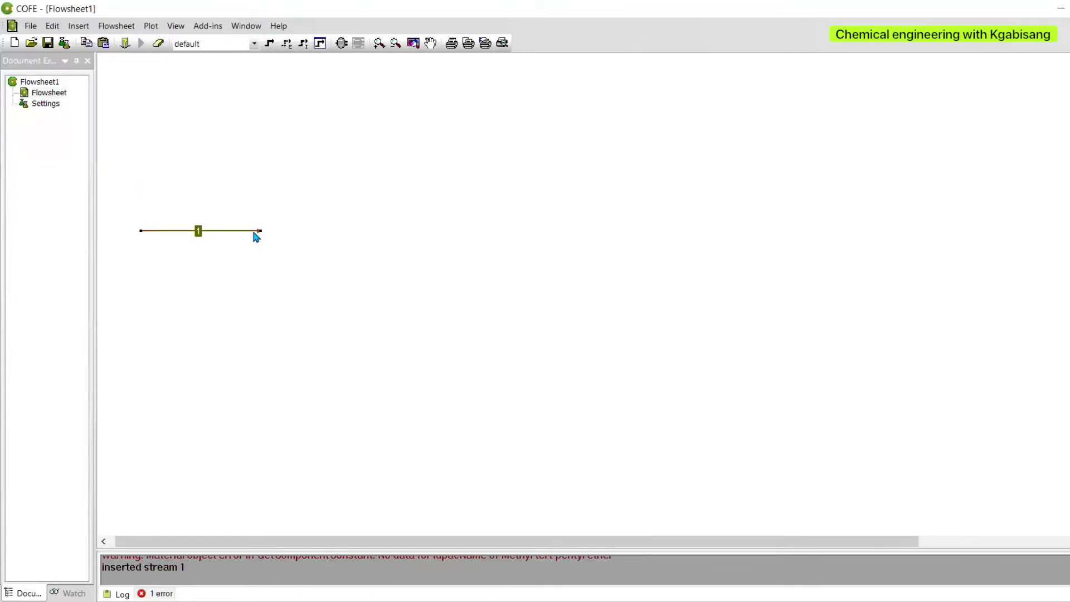
{"action": "double_click", "coordinate": [256, 234]}
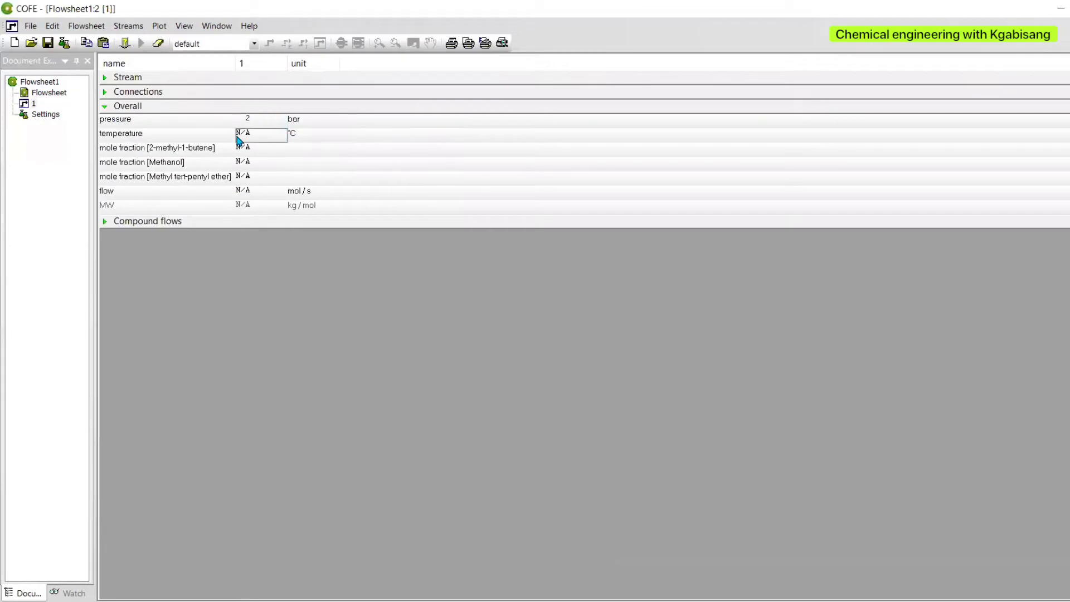
Specify stream 1 at 2 bar, 0.5/0.5 2-methyl-1-butene/methanol, 7000 kg/h
{"action": "type", "text": "25"}
{"action": "left_click", "coordinate": [254, 148]}
{"action": "type", "text": "0."}
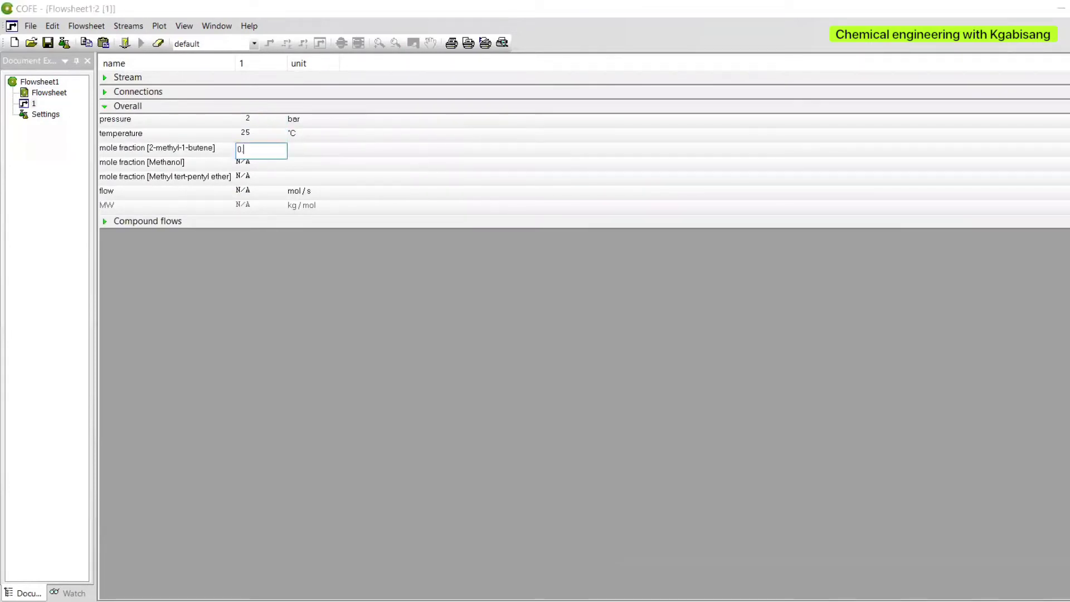
{"action": "type", "text": "5"}
{"action": "left_click", "coordinate": [255, 160]}
{"action": "type", "text": "0.5"}
{"action": "left_click", "coordinate": [304, 191]}
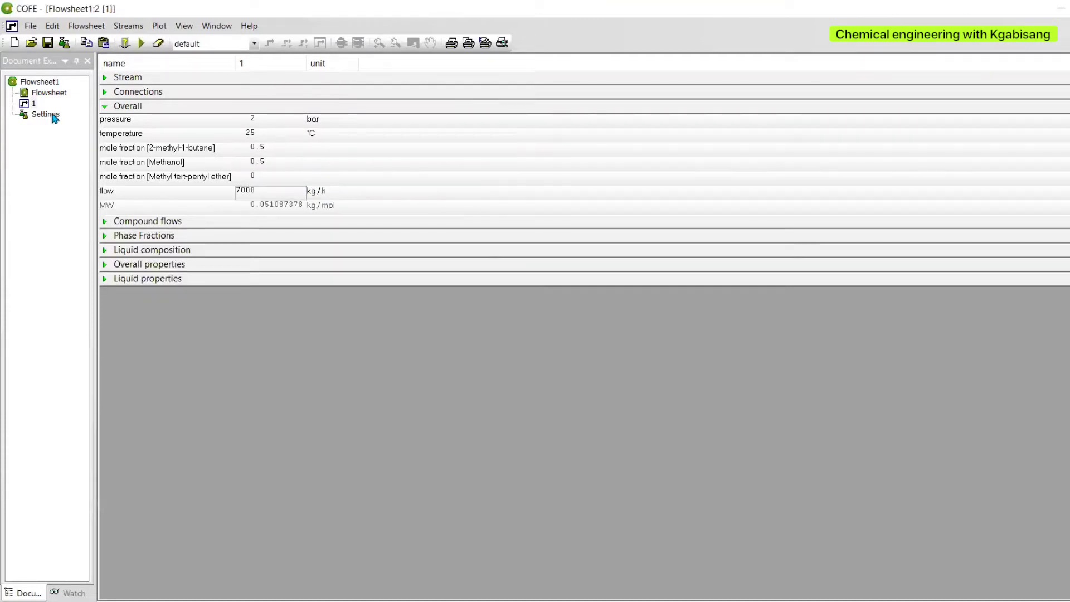
{"action": "left_click", "coordinate": [49, 92]}
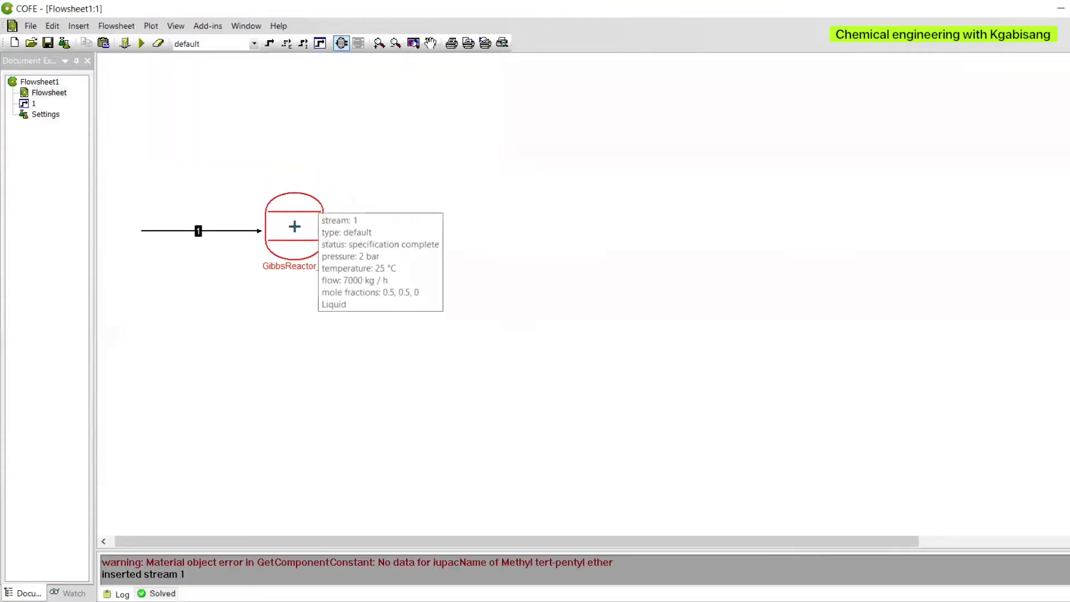
Place a Gibbs reactor fed by stream 1 and assign it the reaction package
{"action": "left_click", "coordinate": [294, 226]}
{"action": "left_click", "coordinate": [608, 356]}
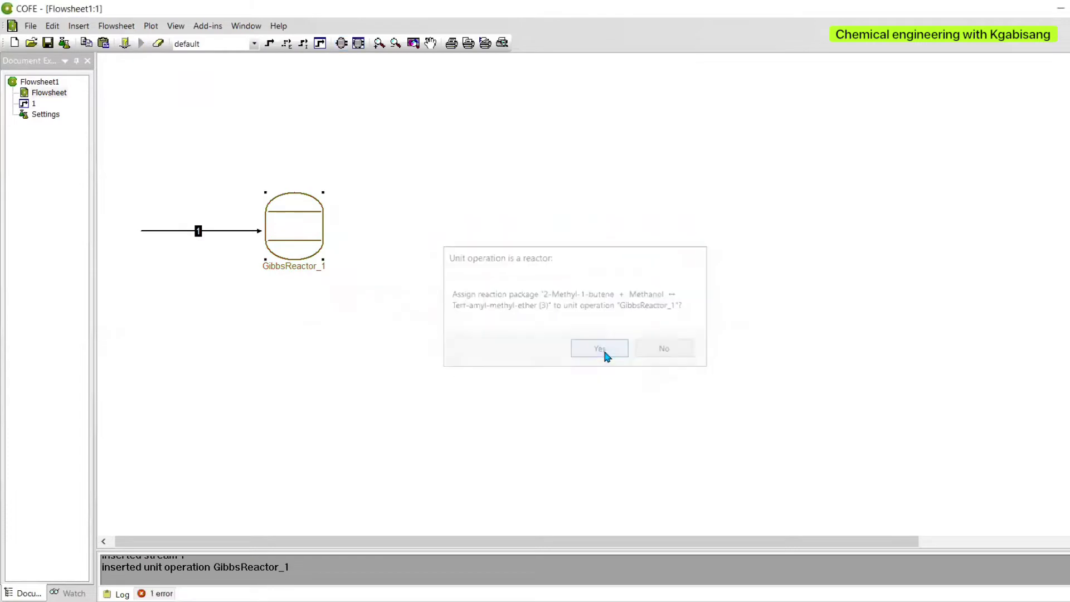
{"action": "left_click", "coordinate": [432, 418]}
Review reactive compounds and conversions, then set the reactor temperature to 20 °C
{"action": "left_click", "coordinate": [610, 219]}
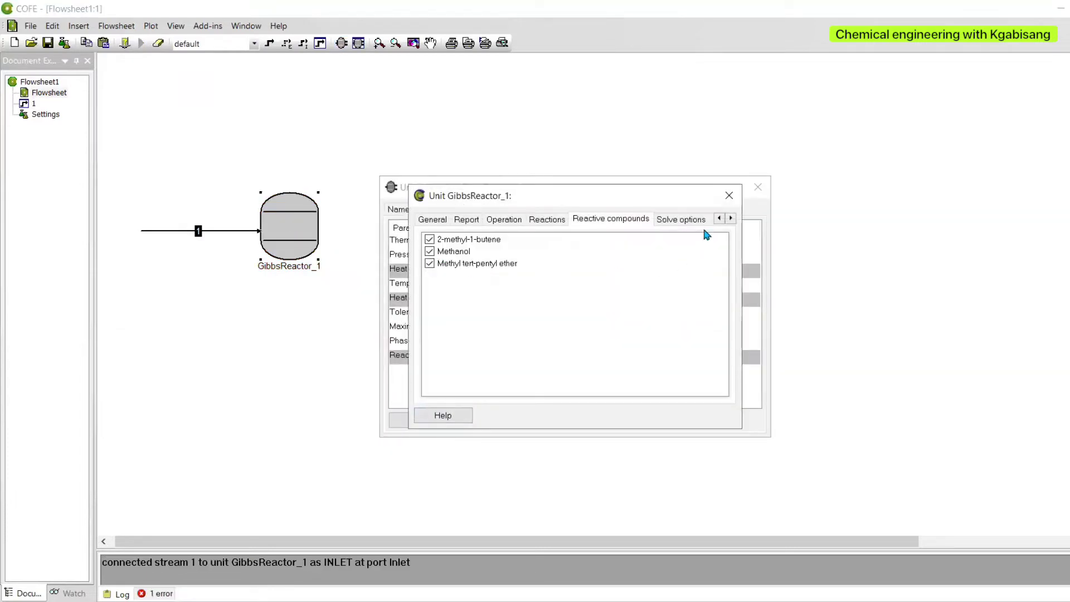
{"action": "left_click", "coordinate": [731, 218]}
{"action": "triple_click", "coordinate": [731, 217]}
{"action": "left_click", "coordinate": [606, 219]}
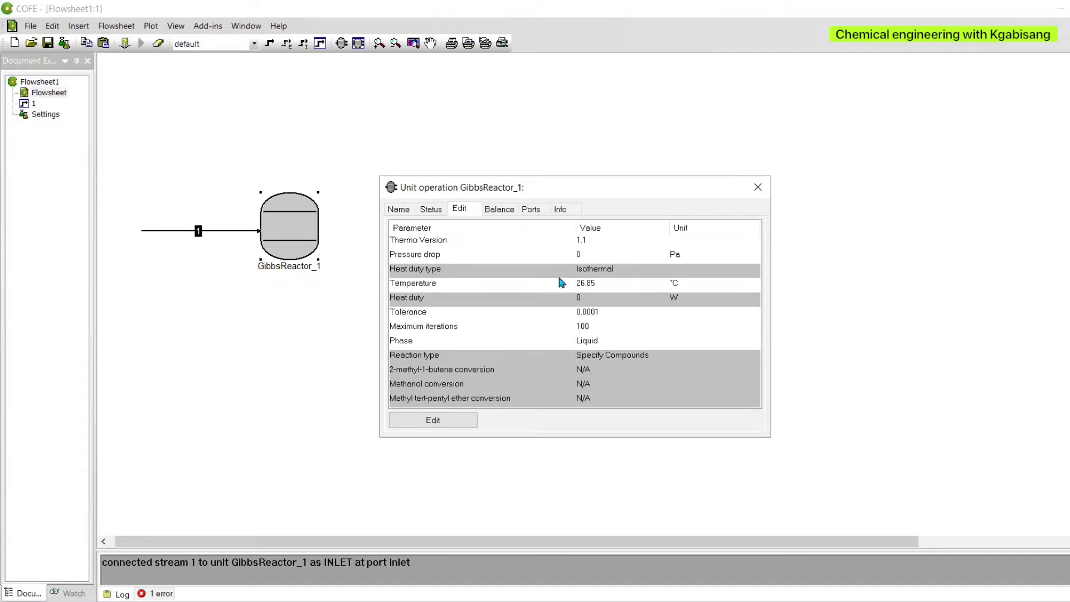
{"action": "left_click", "coordinate": [589, 284]}
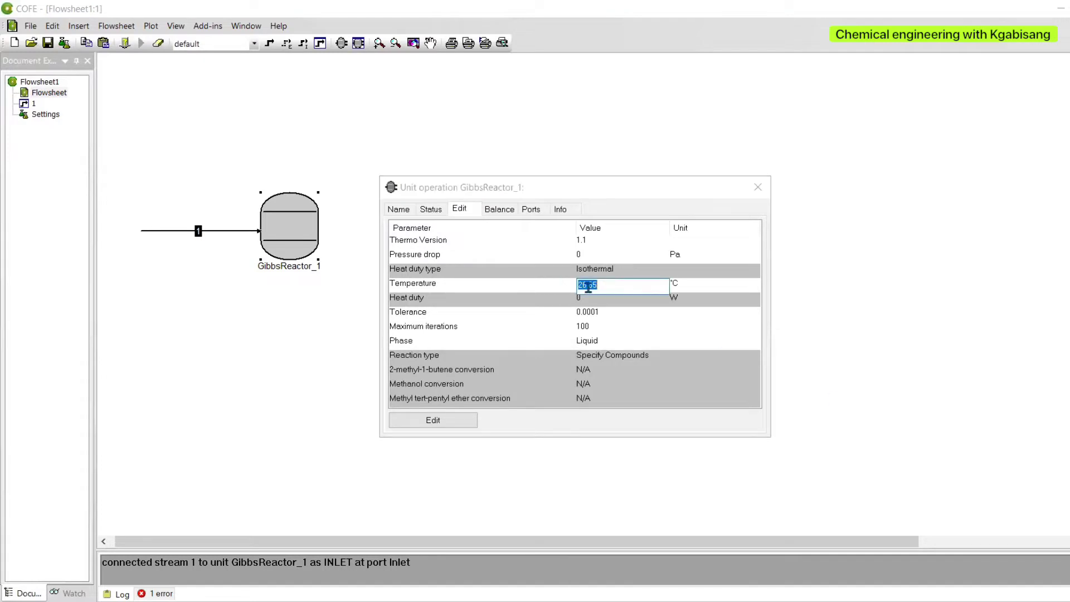
{"action": "type", "text": "20"}
{"action": "key", "text": "Return"}
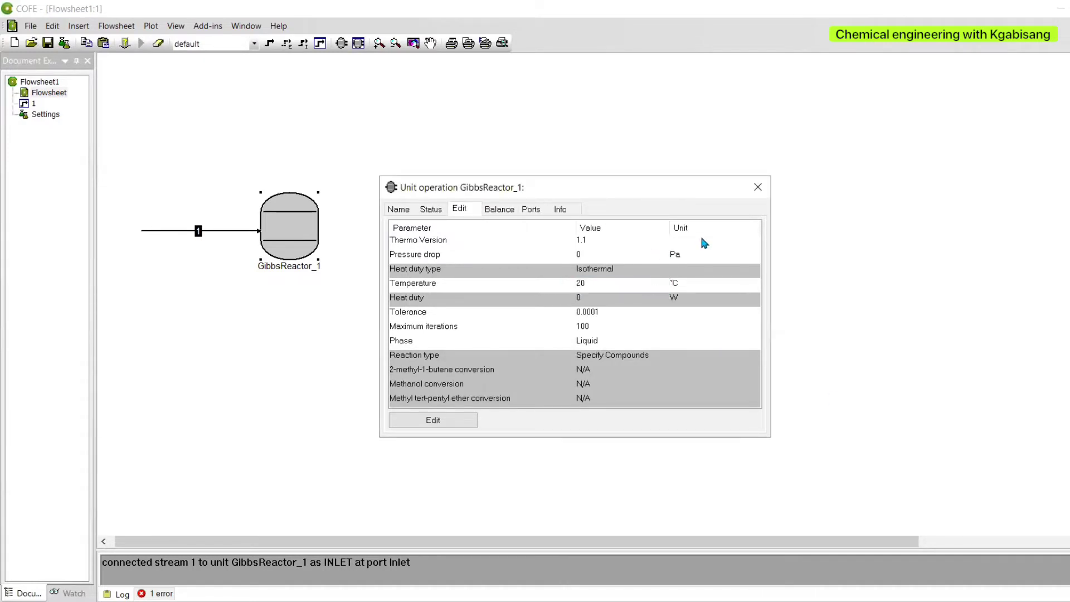
{"action": "left_click", "coordinate": [757, 187]}
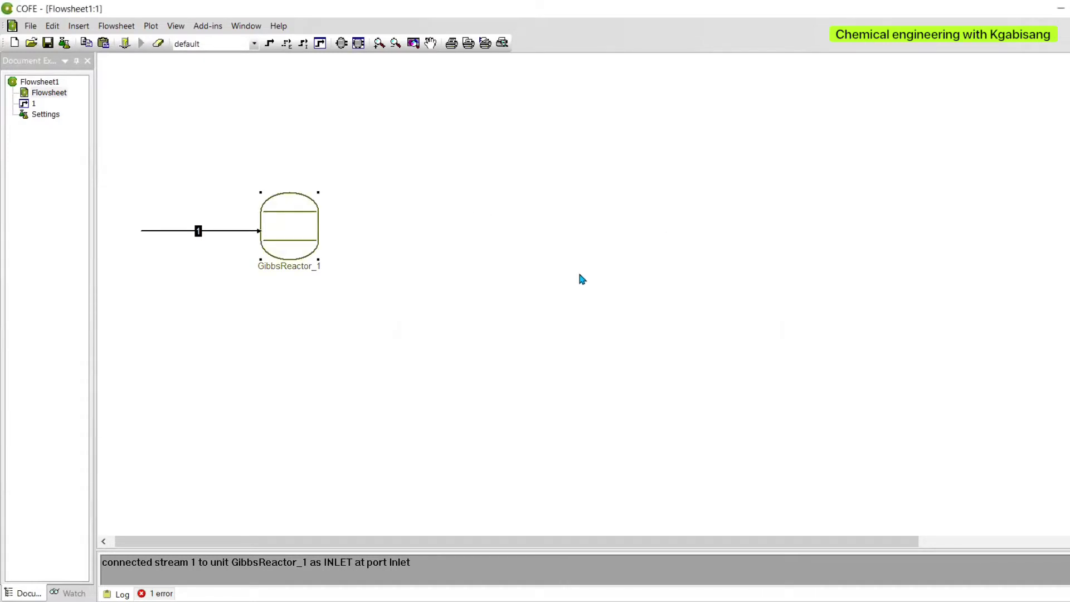
Draw outlet stream 2 leaving the Gibbs reactor
{"action": "left_click", "coordinate": [269, 44]}
{"action": "left_click", "coordinate": [316, 230]}
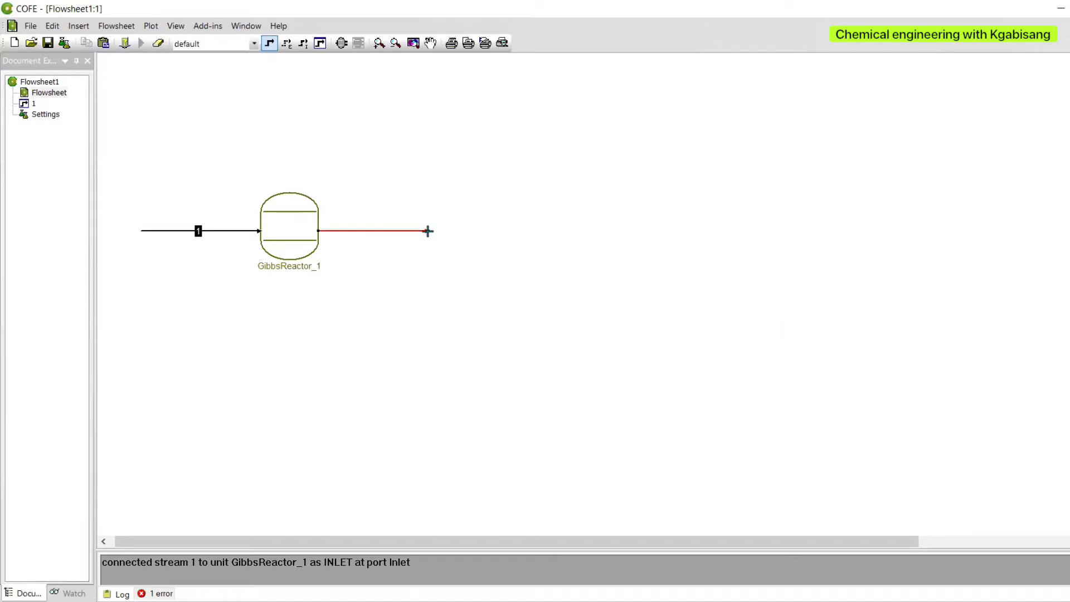
{"action": "left_click", "coordinate": [428, 231]}
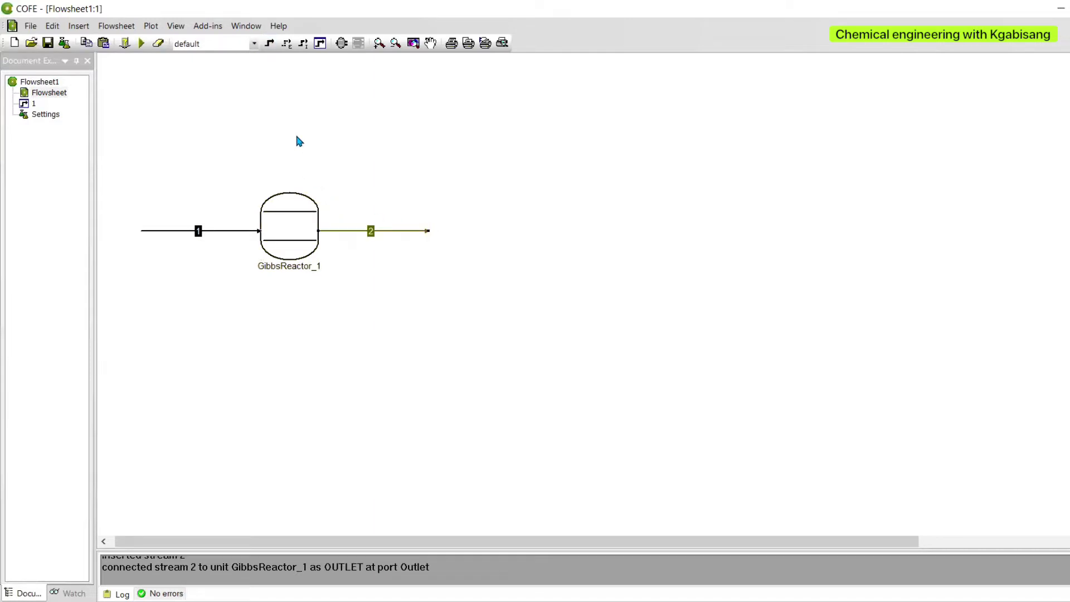
Add a stream report for streams 1 and 2, solve, and rename stream 1 Feed
{"action": "left_click", "coordinate": [418, 232]}
{"action": "left_click", "coordinate": [579, 237]}
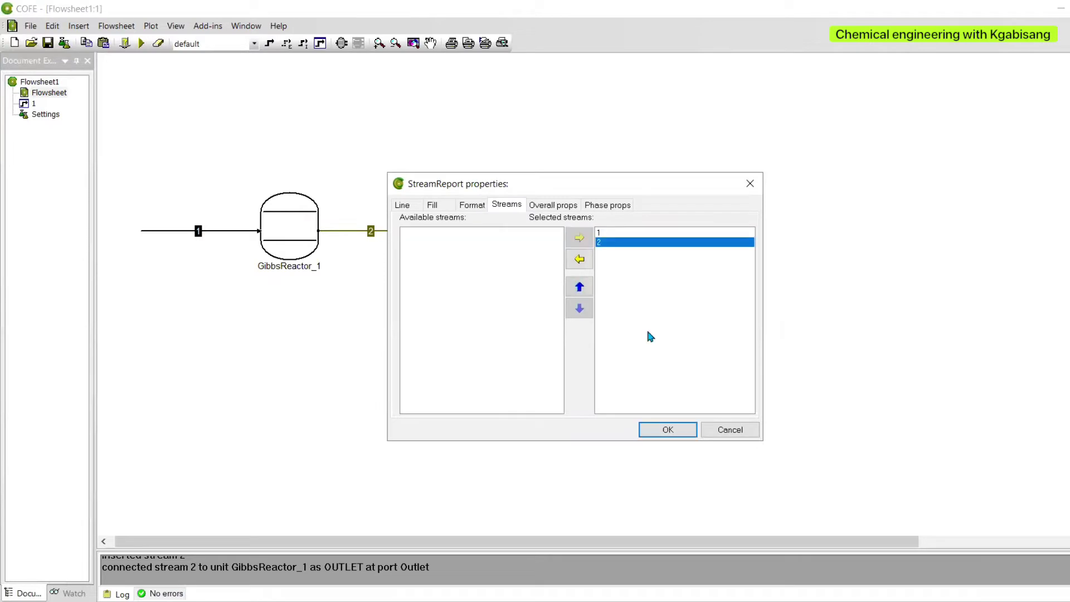
{"action": "left_click", "coordinate": [669, 430]}
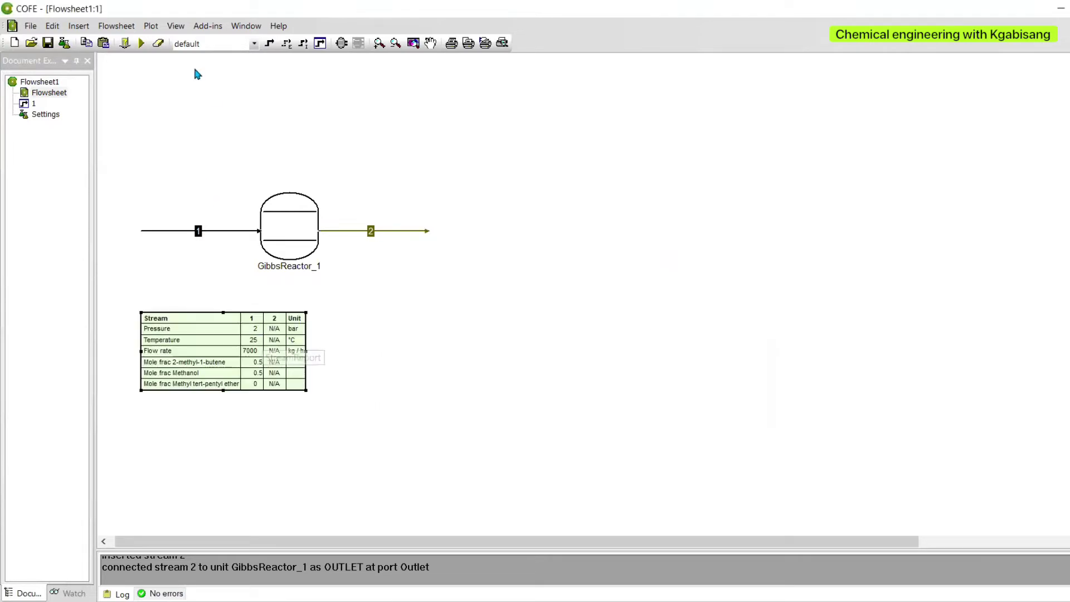
{"action": "left_click", "coordinate": [148, 47]}
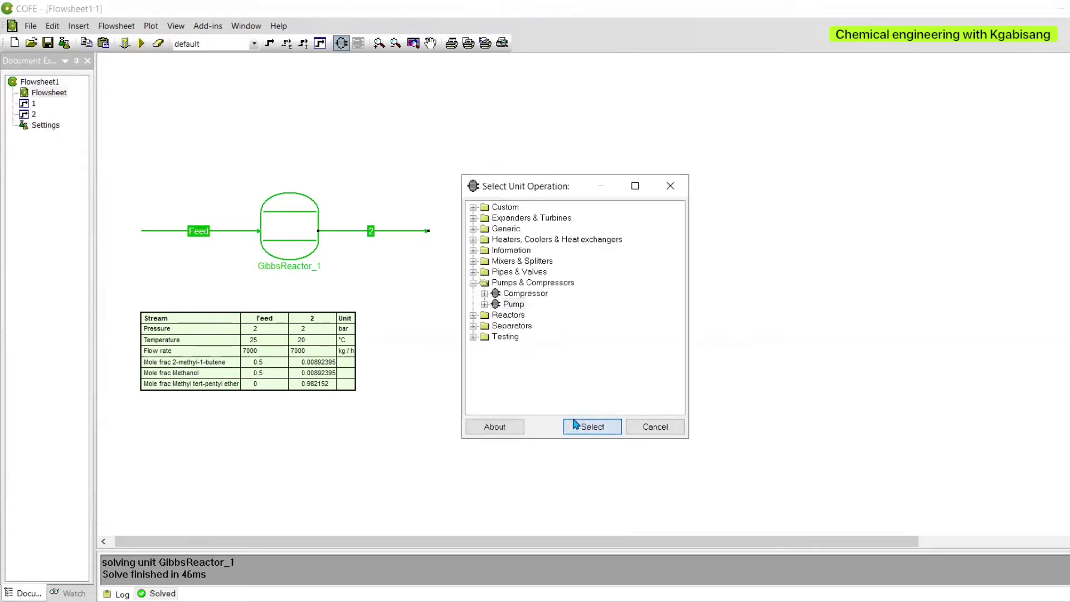
{"action": "key", "text": "Return"}
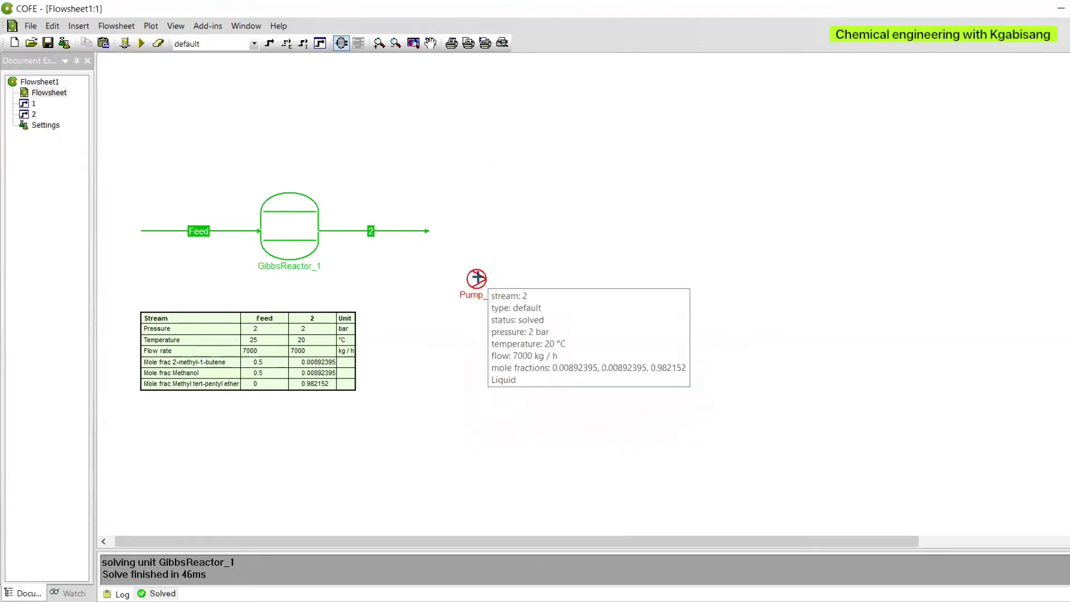
Add a pump fed by stream 2 with outlet stream 3, then choose ChemSep Column / Flash
{"action": "left_click", "coordinate": [477, 278]}
{"action": "mouse_move", "coordinate": [427, 230]}
{"action": "left_mouse_down"}
{"action": "mouse_move", "coordinate": [453, 248]}
{"action": "mouse_move", "coordinate": [467, 278]}
{"action": "mouse_move", "coordinate": [567, 278]}
{"action": "left_mouse_up"}
{"action": "left_click", "coordinate": [269, 43]}
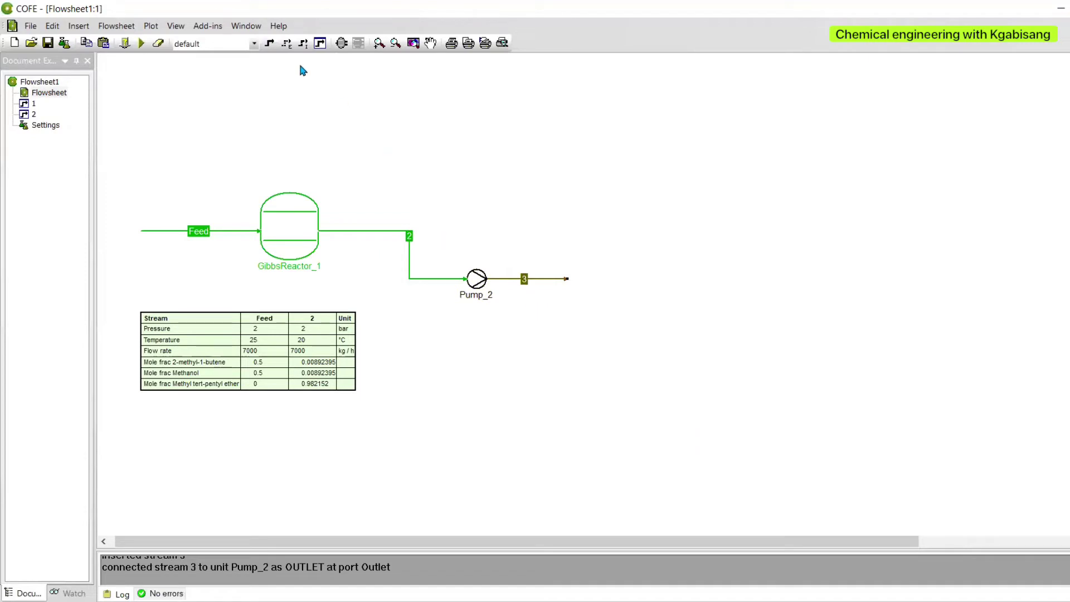
{"action": "left_click", "coordinate": [342, 43]}
{"action": "left_click", "coordinate": [535, 313]}
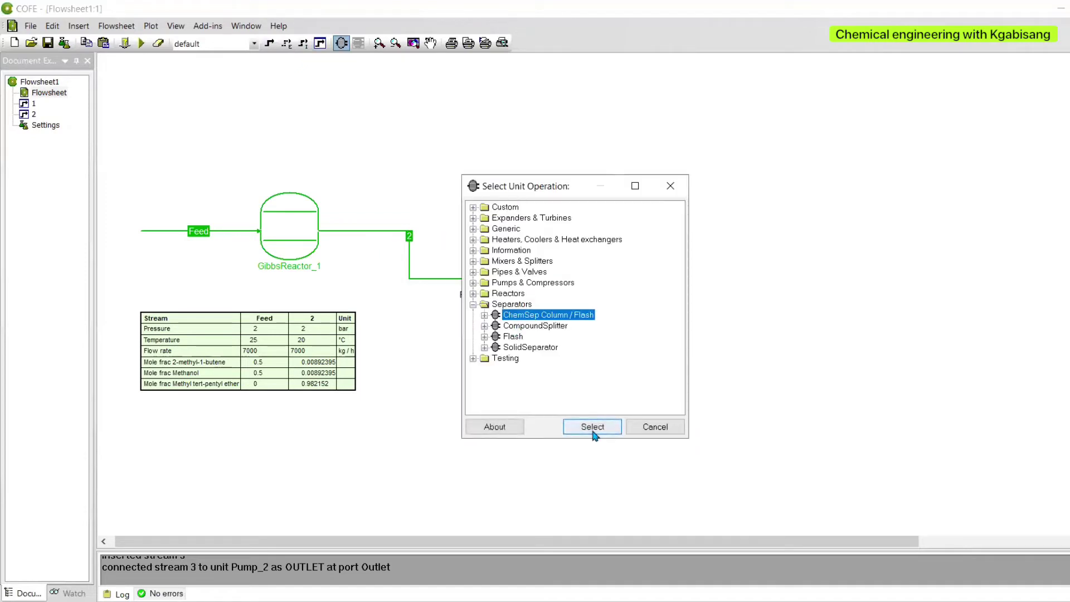
Place the ChemSep column with 35 stages, Metric units, 2 bar and ChemSep thermodynamics
{"action": "left_click", "coordinate": [595, 425]}
{"action": "left_click", "coordinate": [613, 274]}
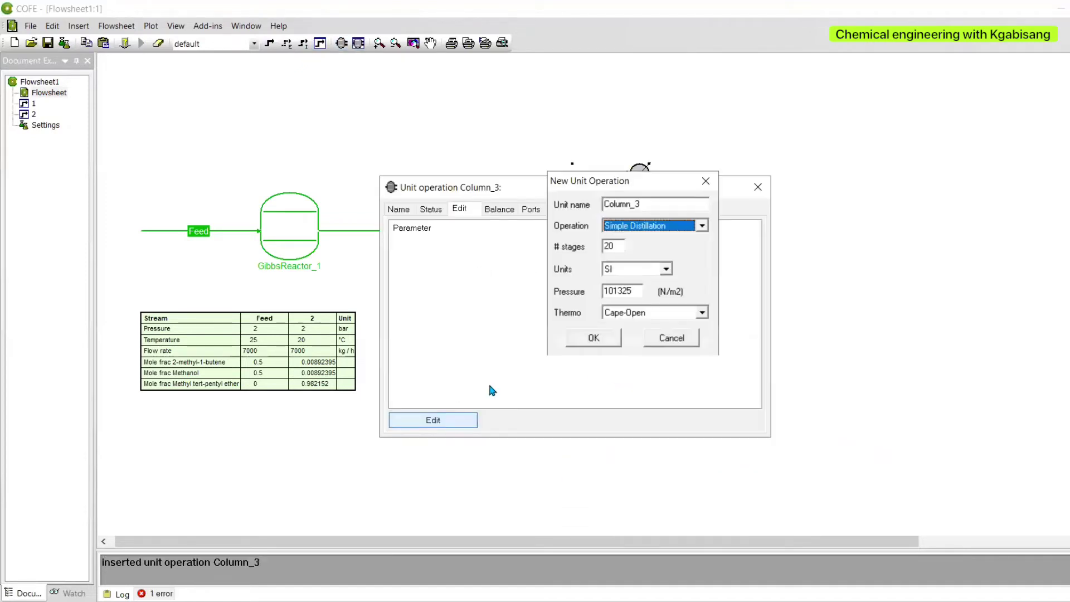
{"action": "double_click", "coordinate": [619, 244]}
{"action": "type", "text": "35"}
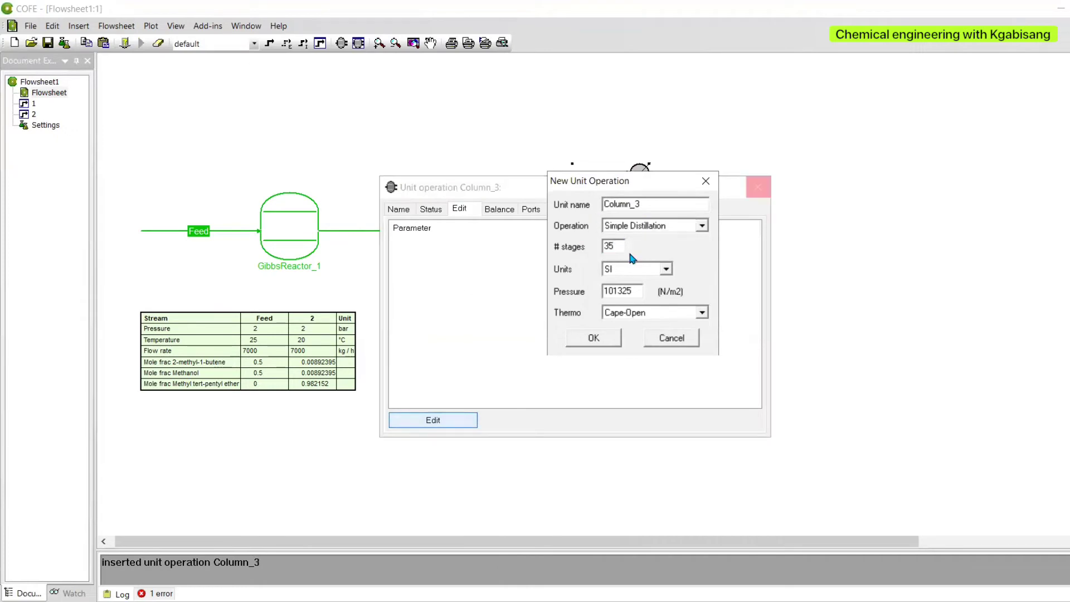
{"action": "left_click", "coordinate": [666, 269]}
{"action": "left_click", "coordinate": [669, 291]}
{"action": "key", "text": "Tab"}
{"action": "type", "text": "2"}
{"action": "left_click", "coordinate": [702, 312]}
{"action": "left_click", "coordinate": [641, 338]}
{"action": "left_click", "coordinate": [593, 337]}
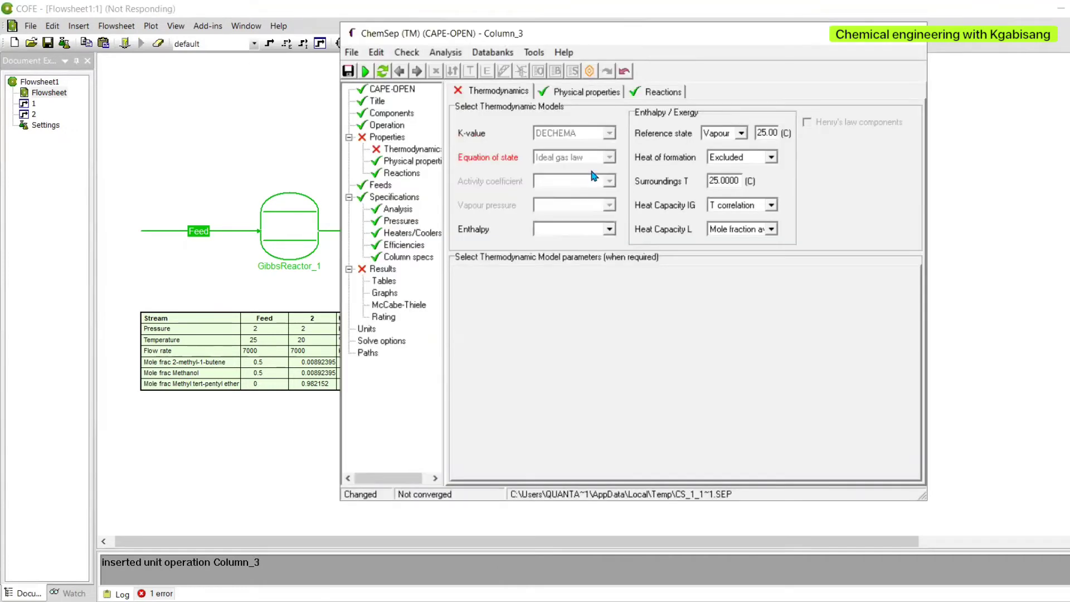
Set UNIFAC activity coefficients and ideal enthalpy, then review the product specifications
{"action": "left_click", "coordinate": [609, 181]}
{"action": "left_click", "coordinate": [607, 241]}
{"action": "left_click", "coordinate": [609, 229]}
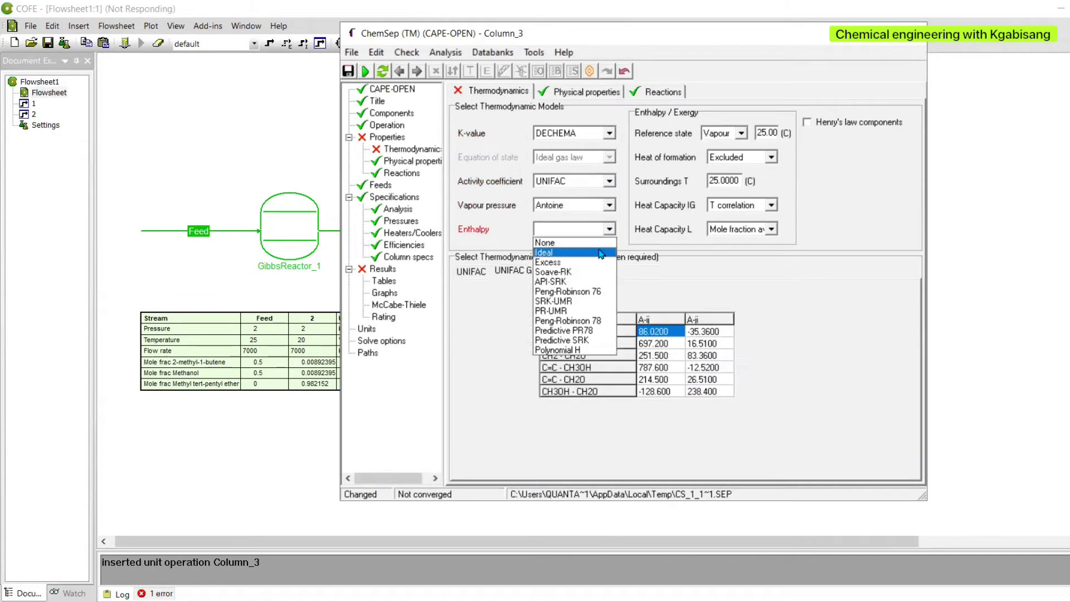
{"action": "left_click", "coordinate": [601, 253]}
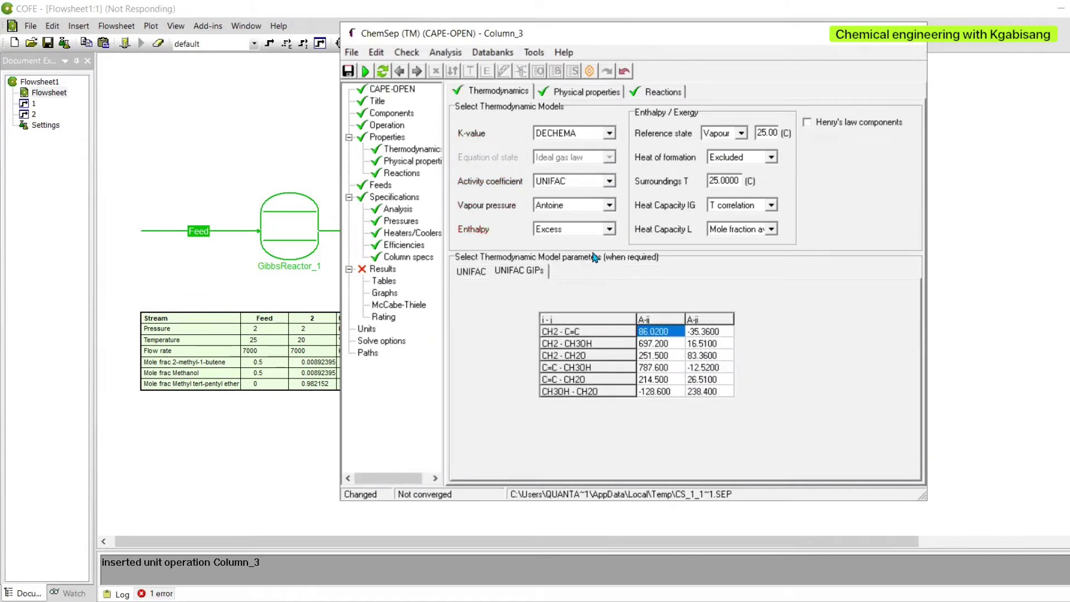
{"action": "left_click", "coordinate": [601, 71]}
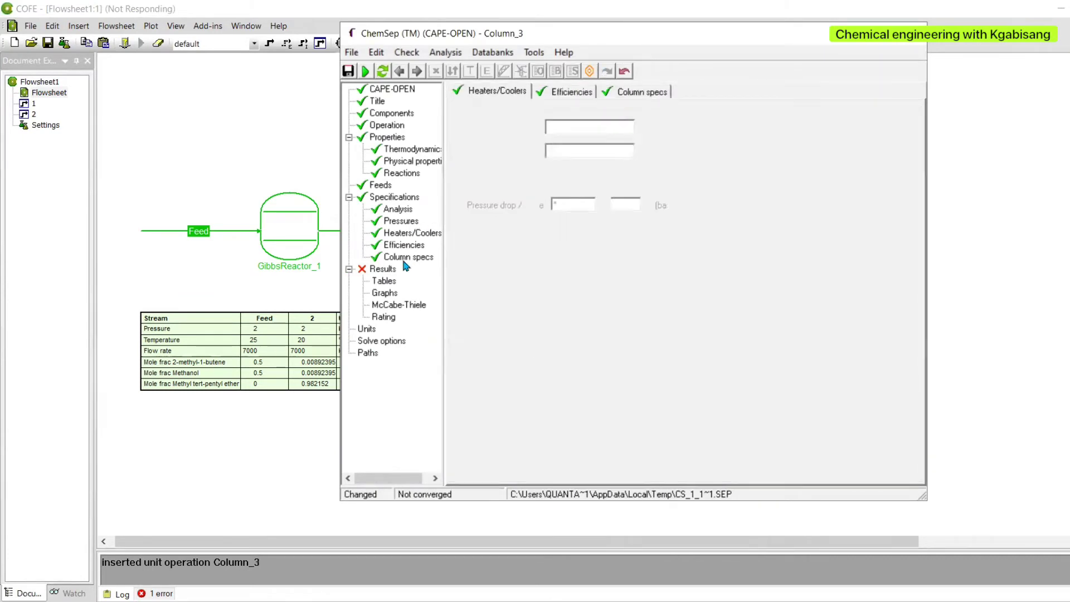
{"action": "left_click", "coordinate": [911, 39]}
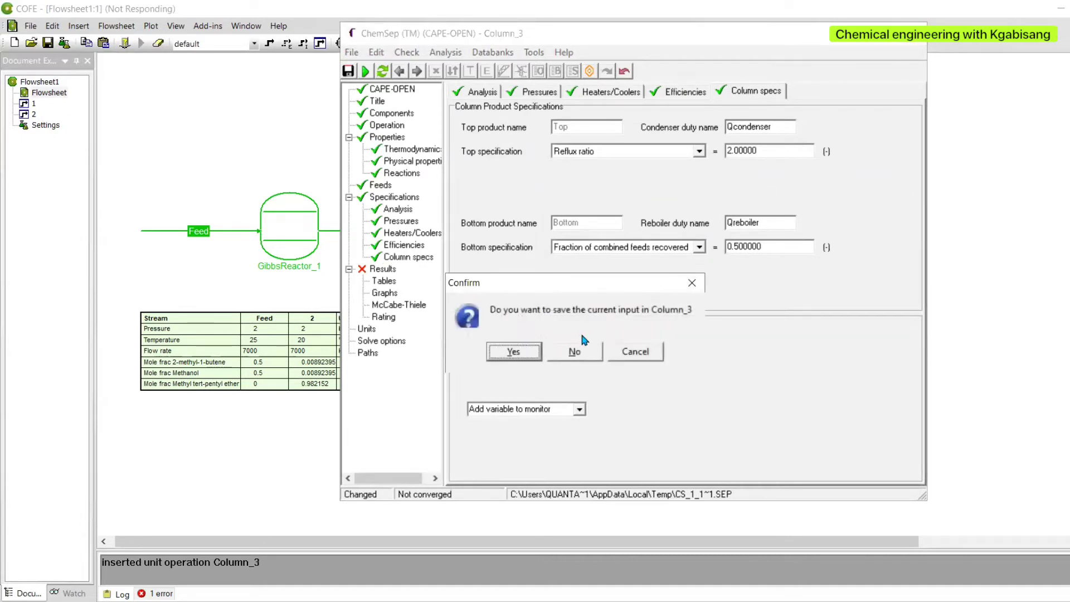
{"action": "left_click", "coordinate": [635, 351]}
Check feed stage 18 in the operation settings and save the column input
{"action": "left_click", "coordinate": [377, 103]}
{"action": "left_click", "coordinate": [381, 126]}
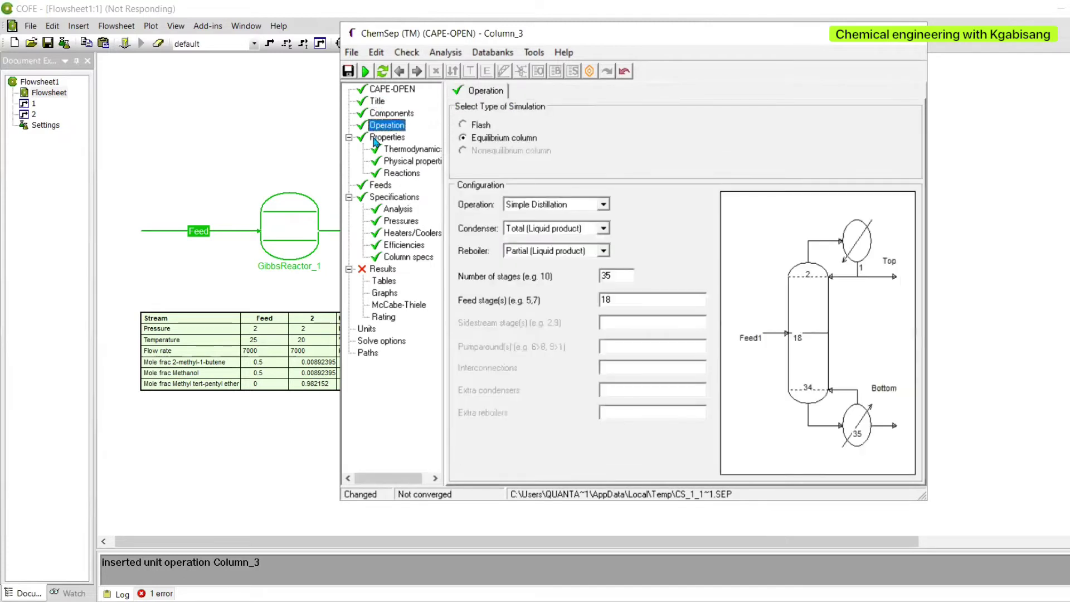
{"action": "left_click", "coordinate": [613, 276]}
{"action": "key", "text": "Tab"}
{"action": "left_click", "coordinate": [916, 33]}
{"action": "left_click", "coordinate": [510, 350]}
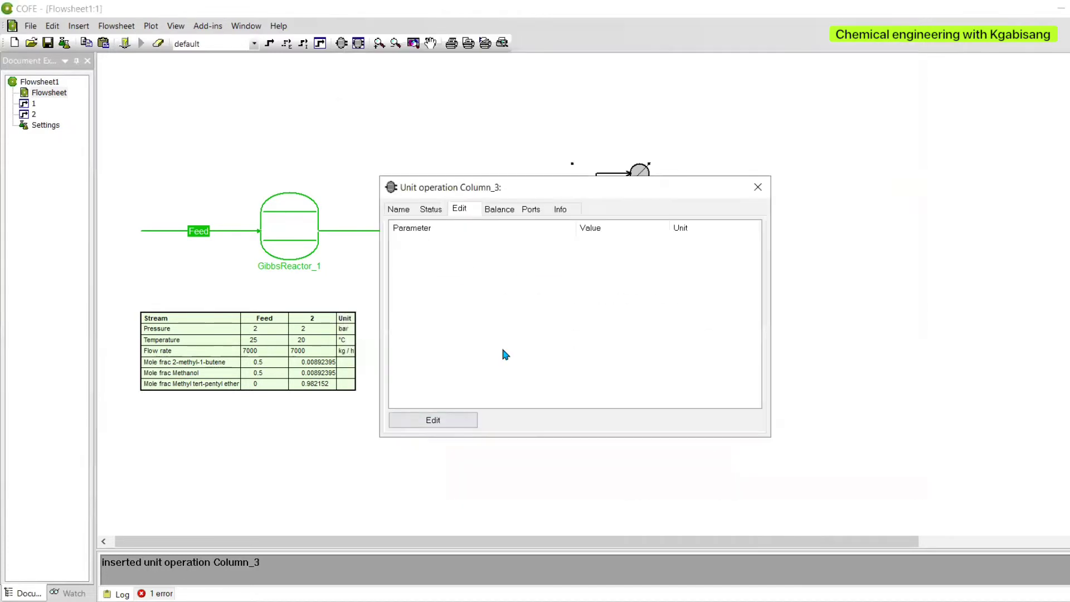
Draw distillate D1 from the column top and bottoms B1 from the column bottom
{"action": "left_click", "coordinate": [600, 353]}
{"action": "left_click", "coordinate": [750, 203]}
{"action": "left_click", "coordinate": [623, 201]}
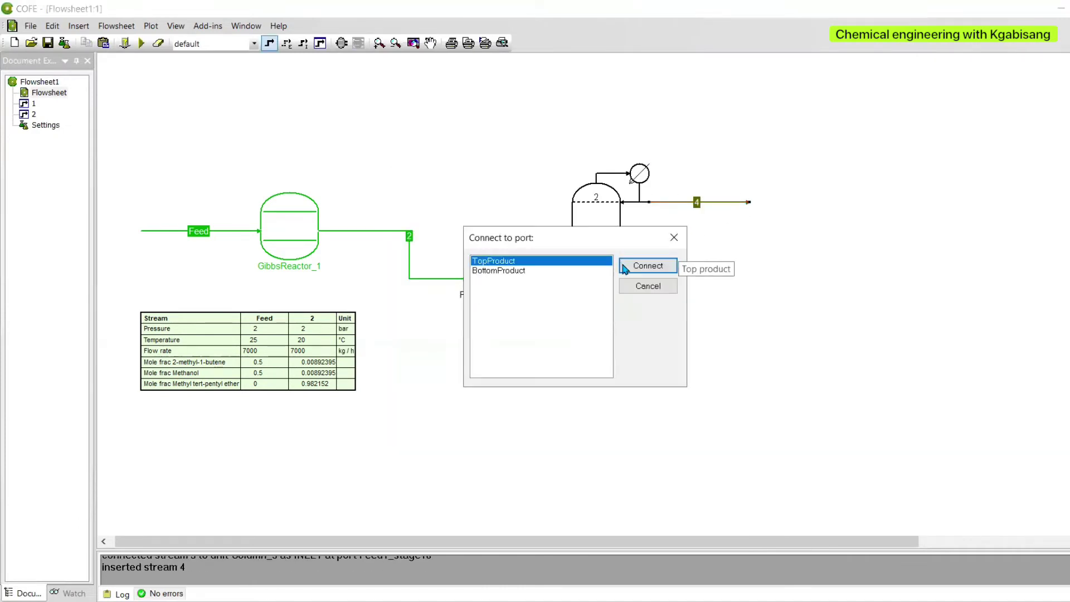
{"action": "left_click", "coordinate": [632, 269]}
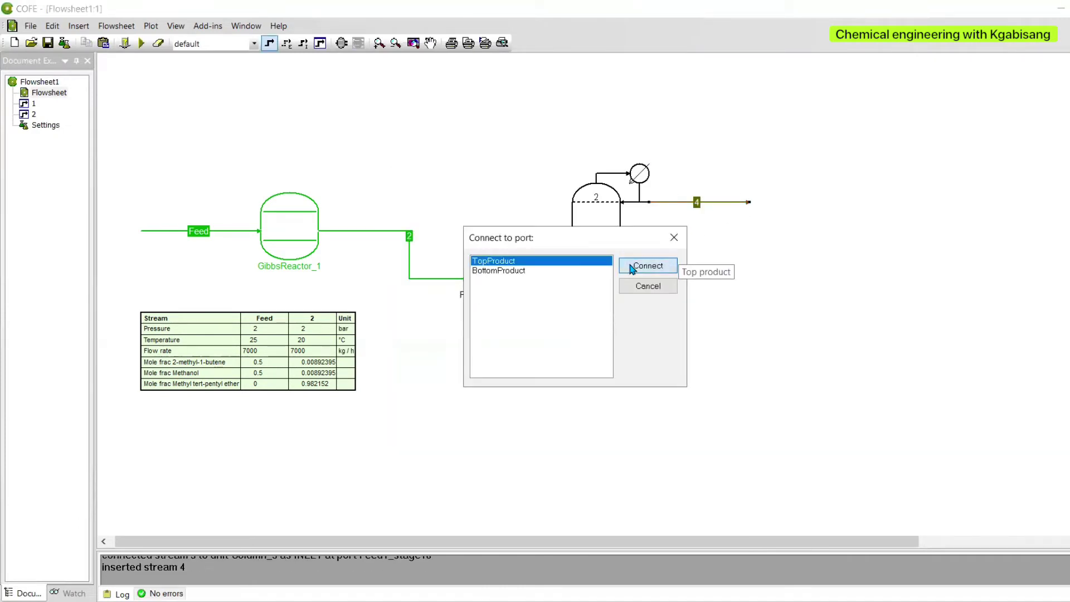
{"action": "left_click", "coordinate": [269, 42]}
{"action": "left_click", "coordinate": [750, 341]}
{"action": "left_click", "coordinate": [648, 341]}
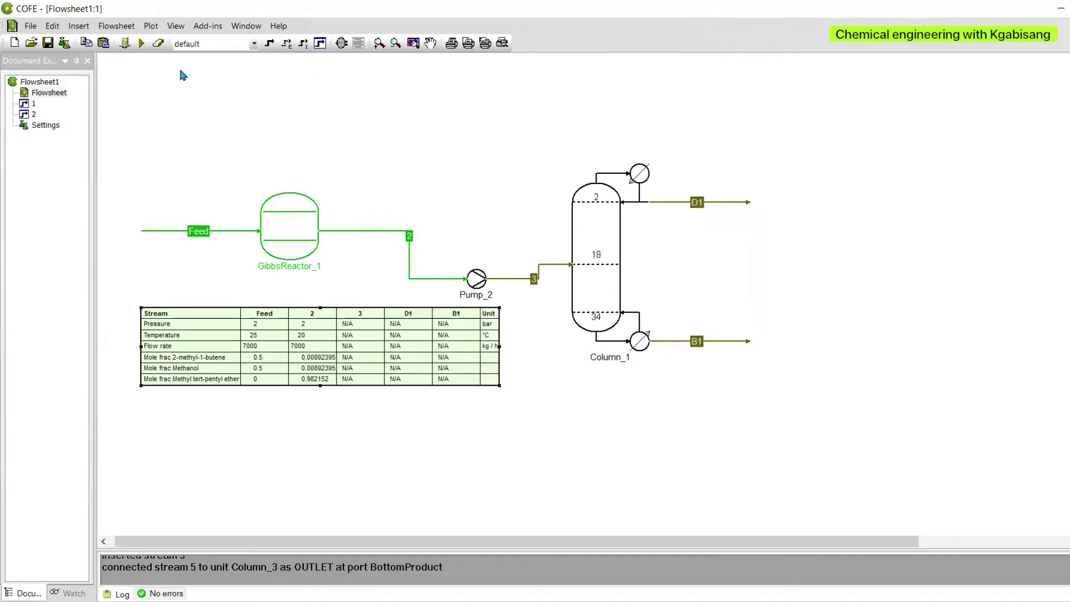
Solve the flowsheet and move the stream table lower on the sheet
{"action": "left_click", "coordinate": [141, 43]}
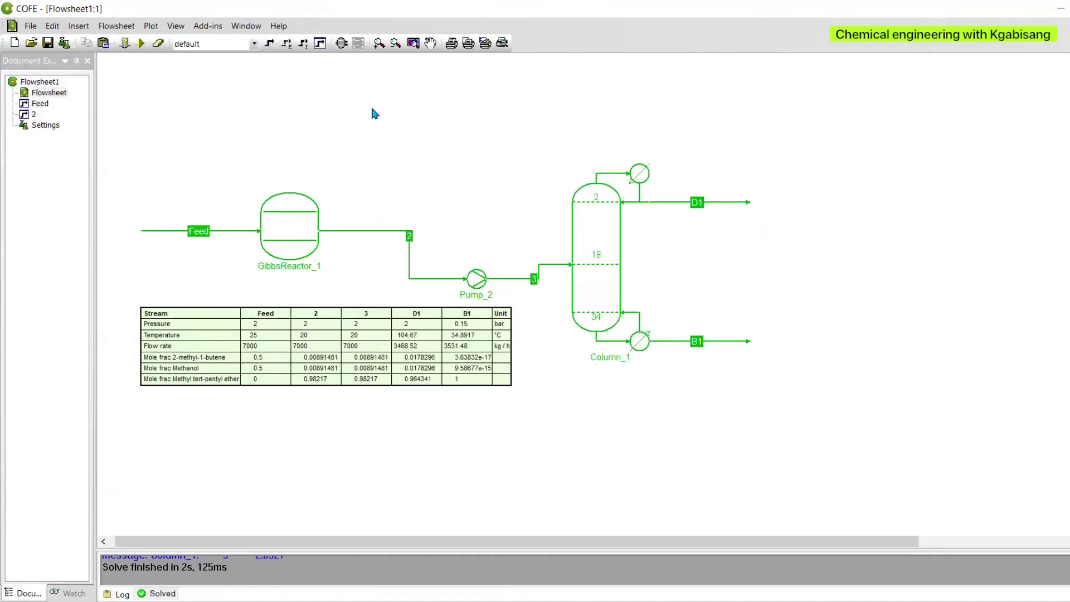
{"action": "left_click_drag", "start_coordinate": [405, 365], "coordinate": [409, 418]}
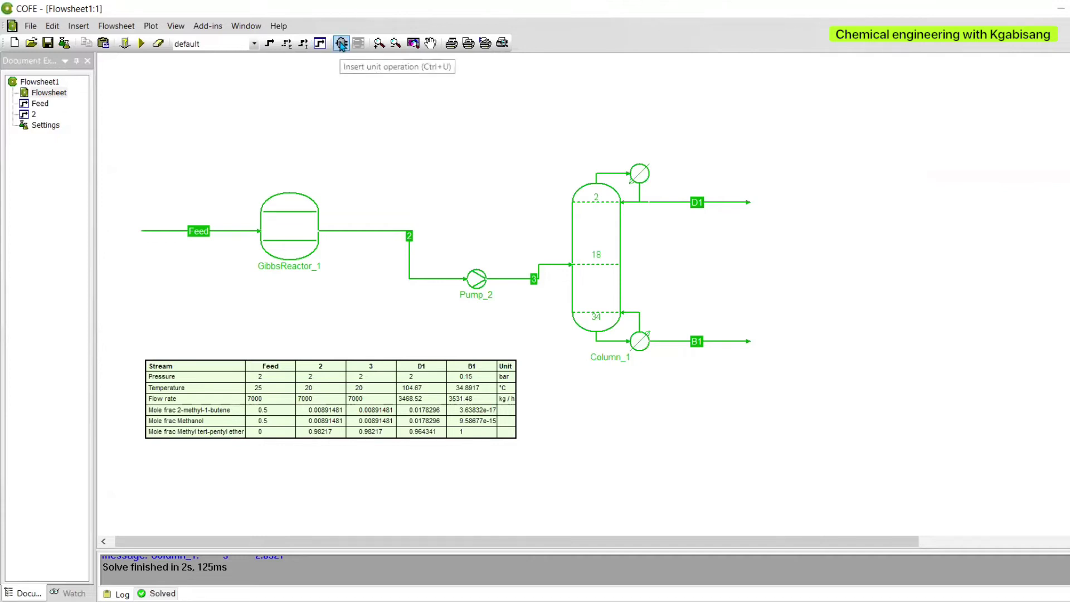
{"action": "left_click", "coordinate": [341, 45]}
Place a second ChemSep column, Column_4, on the flowsheet
{"action": "left_click", "coordinate": [473, 305]}
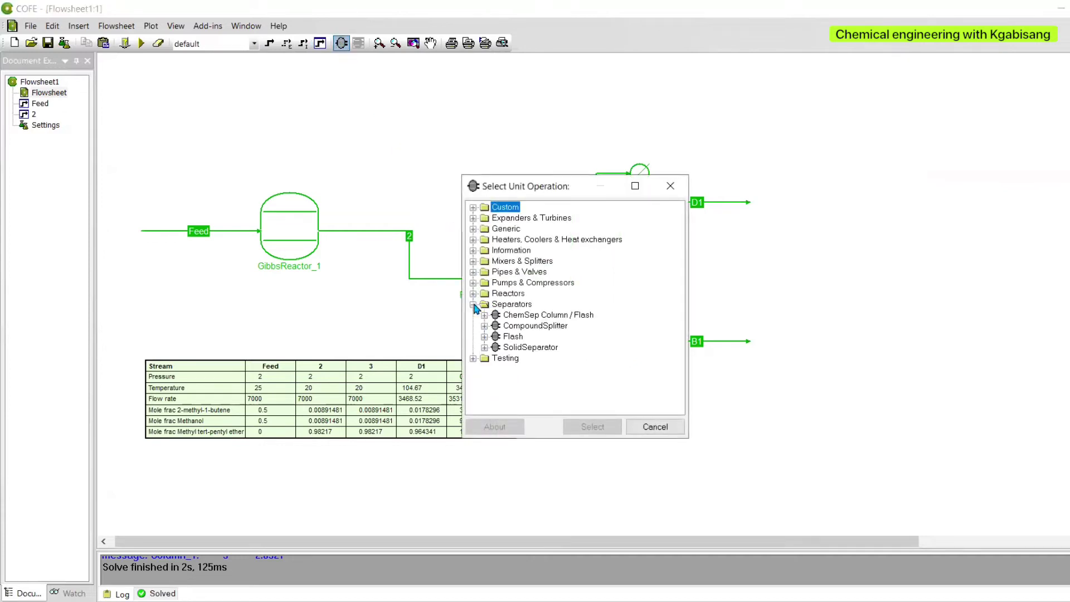
{"action": "left_click", "coordinate": [519, 316]}
{"action": "left_click", "coordinate": [592, 426]}
{"action": "left_click", "coordinate": [828, 254]}
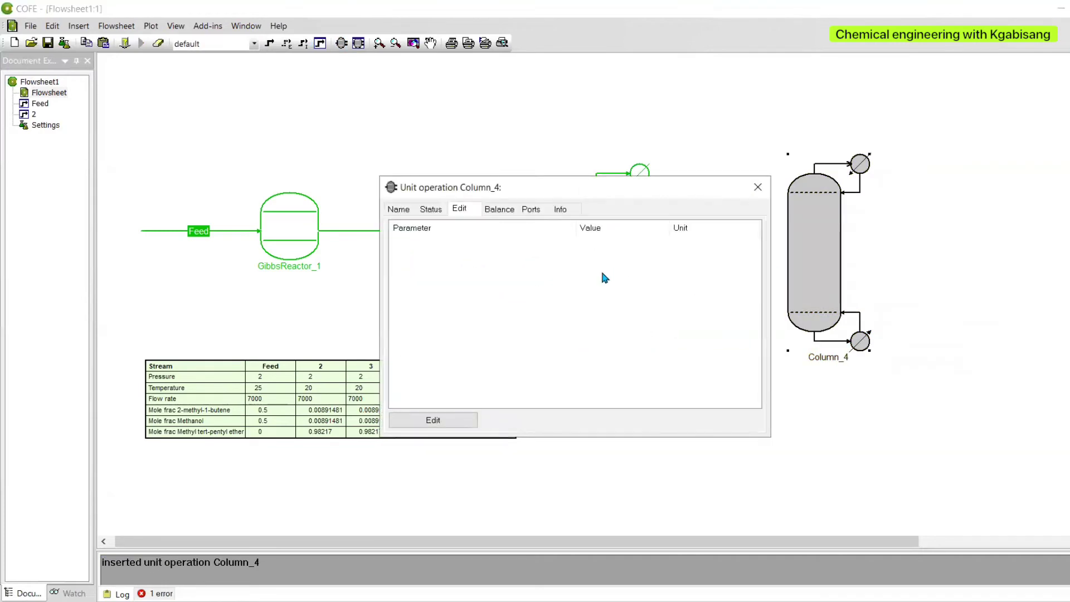
{"action": "left_click", "coordinate": [445, 420]}
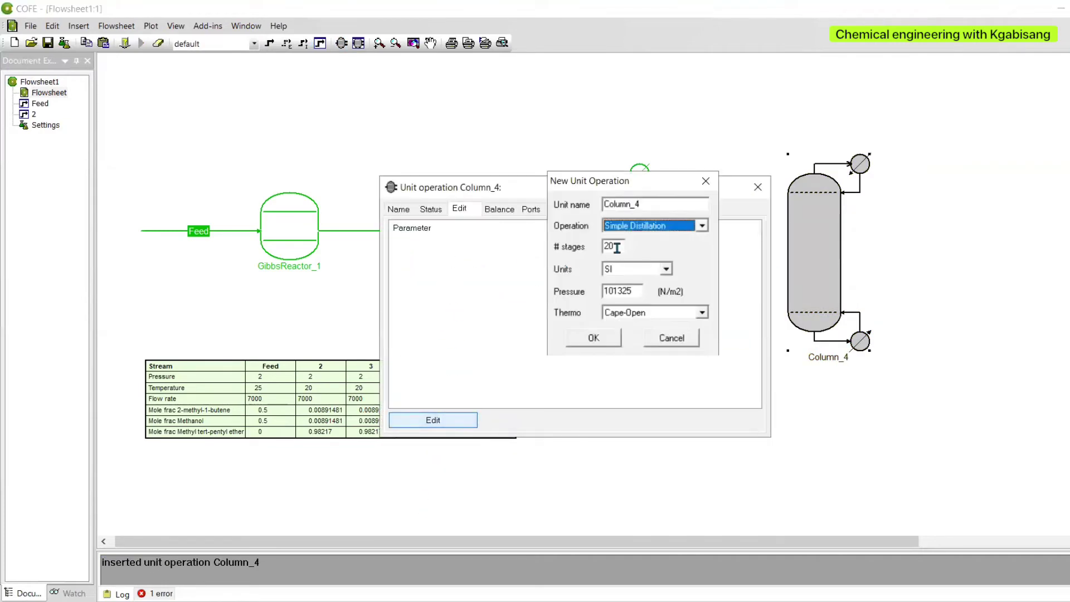
Set Column_4 to Simple Distillation, 30 stages, Metric units and ChemSep thermodynamics
{"action": "left_click", "coordinate": [703, 227]}
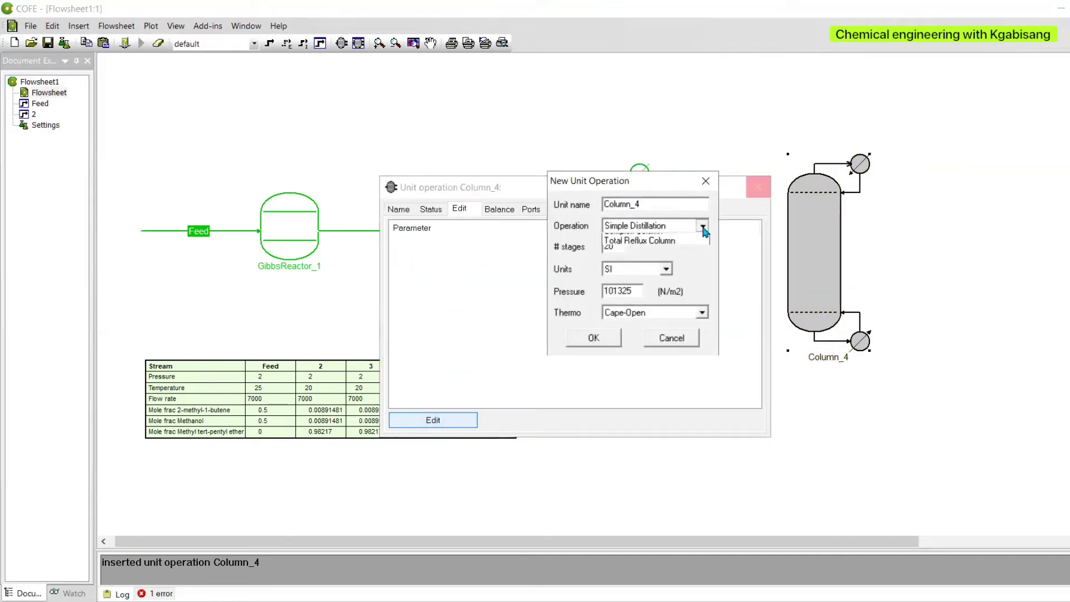
{"action": "left_click", "coordinate": [634, 246]}
{"action": "key", "text": "Tab"}
{"action": "type", "text": "30"}
{"action": "left_click", "coordinate": [666, 269]}
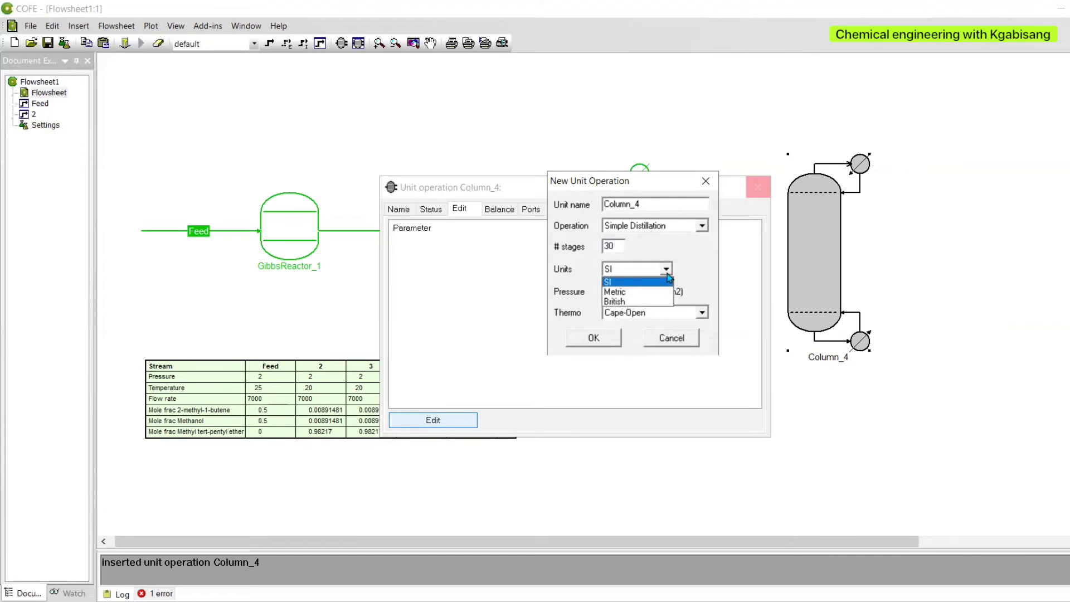
{"action": "left_click", "coordinate": [659, 286]}
{"action": "key", "text": "Tab"}
{"action": "type", "text": "25"}
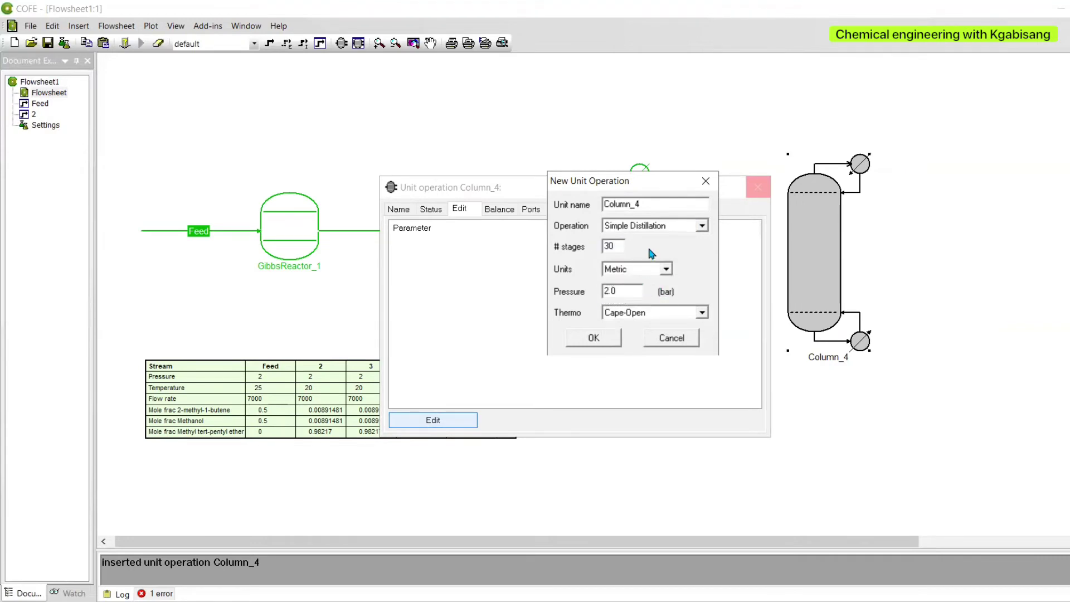
{"action": "type", "text": ".0"}
{"action": "left_click", "coordinate": [622, 313]}
{"action": "left_click", "coordinate": [613, 329]}
{"action": "left_click", "coordinate": [593, 338]}
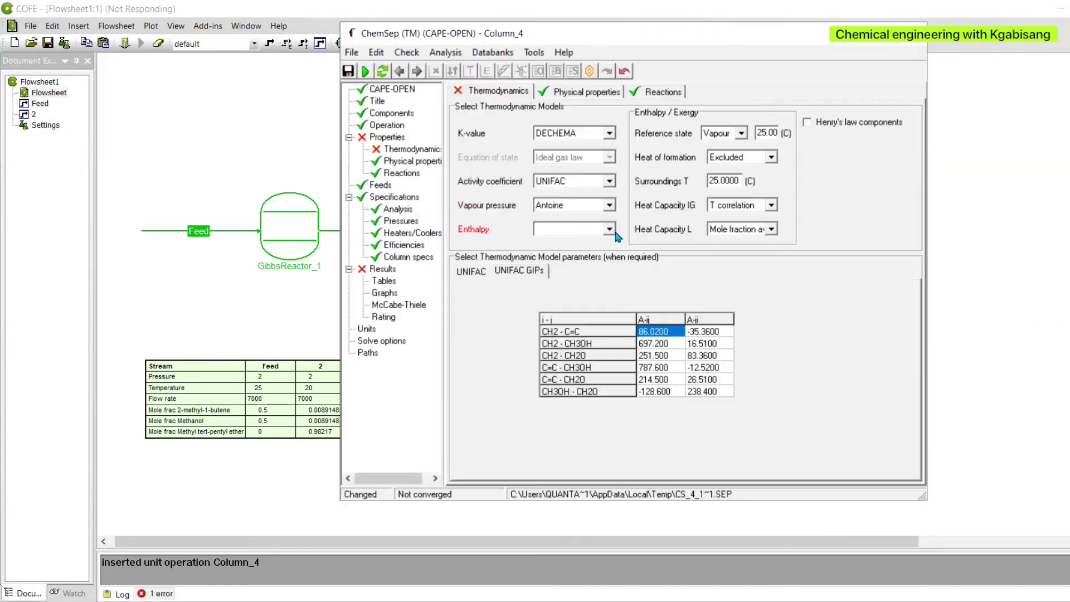
Use Excess enthalpy, change the top pressure, and put the feed on stage 15
{"action": "left_click", "coordinate": [609, 228]}
{"action": "left_click", "coordinate": [602, 248]}
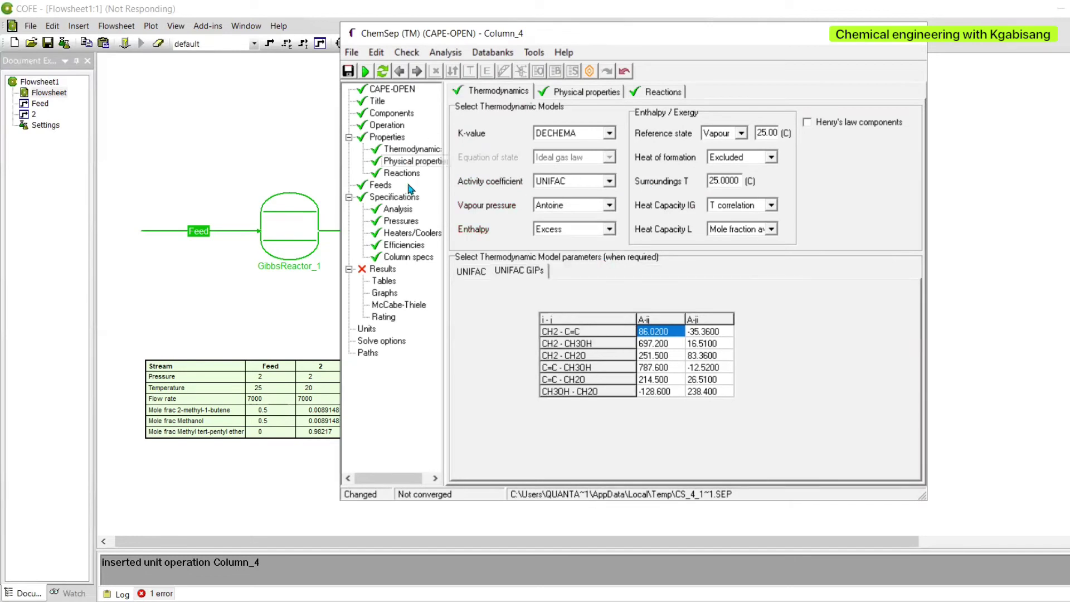
{"action": "left_click", "coordinate": [402, 221]}
{"action": "double_click", "coordinate": [566, 177]}
{"action": "type", "text": "0.75"}
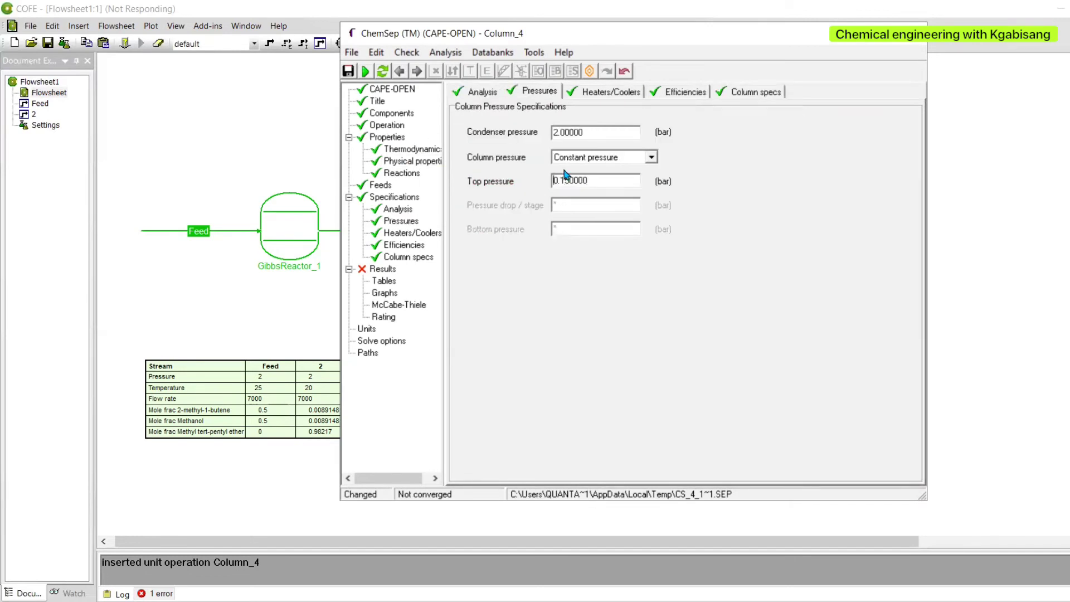
{"action": "left_click", "coordinate": [423, 257]}
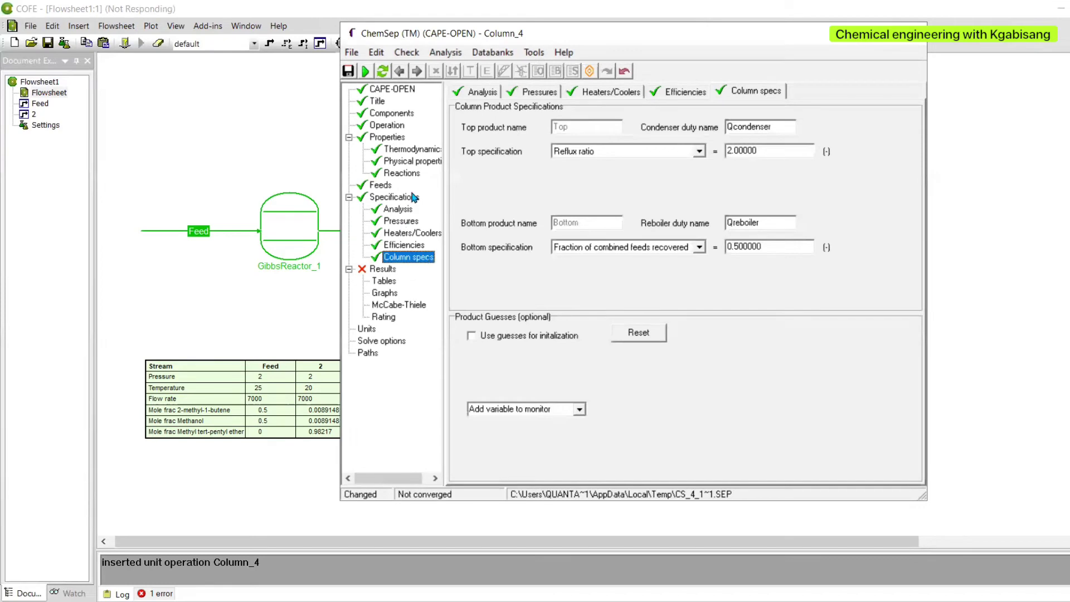
{"action": "left_click", "coordinate": [387, 125]}
{"action": "double_click", "coordinate": [604, 299]}
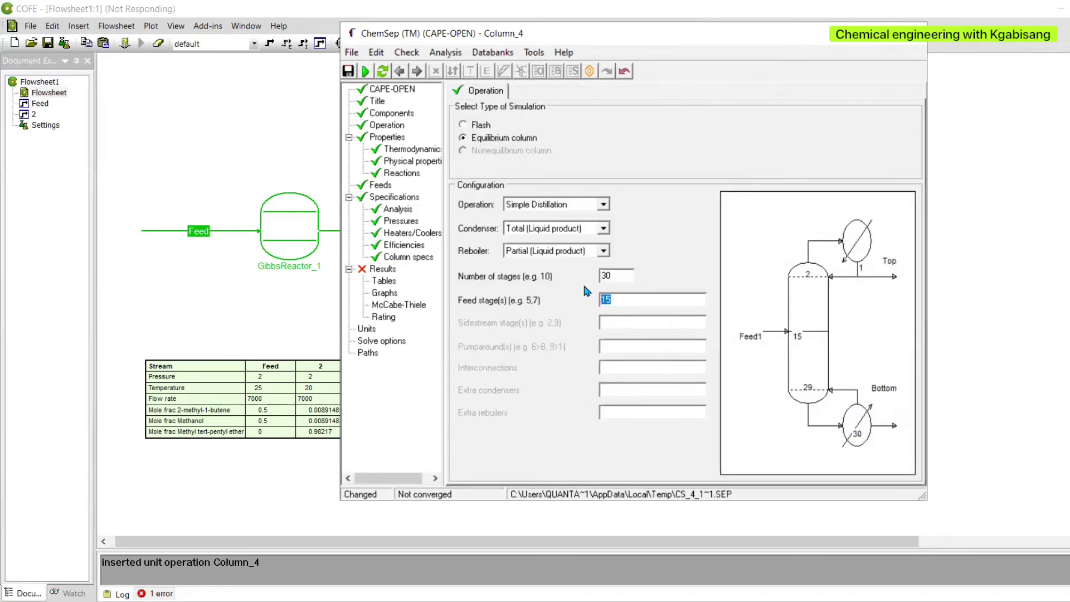
{"action": "type", "text": "15"}
{"action": "left_click", "coordinate": [530, 349]}
Update Column_4's drawing, close its window, and solve the full flowsheet
{"action": "left_click", "coordinate": [607, 350]}
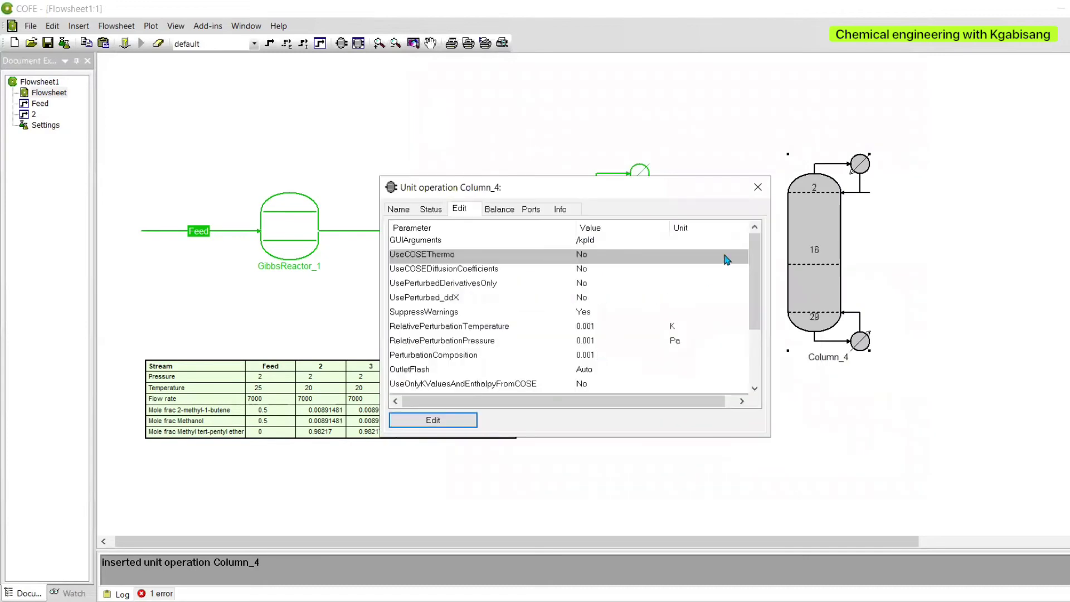
{"action": "left_click", "coordinate": [757, 187]}
{"action": "left_click", "coordinate": [141, 43]}
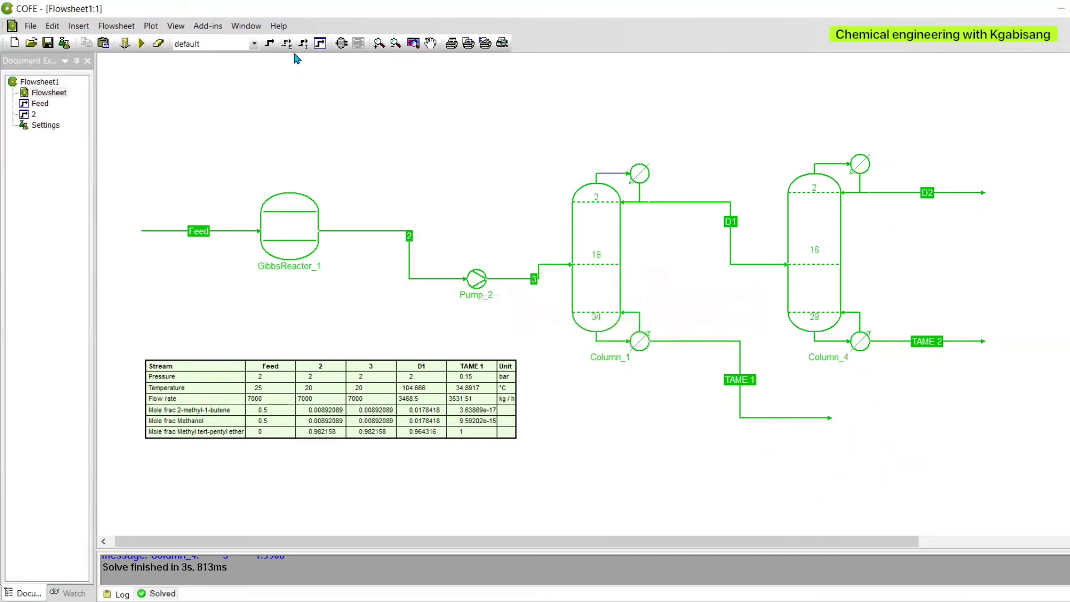
{"action": "left_click", "coordinate": [341, 43]}
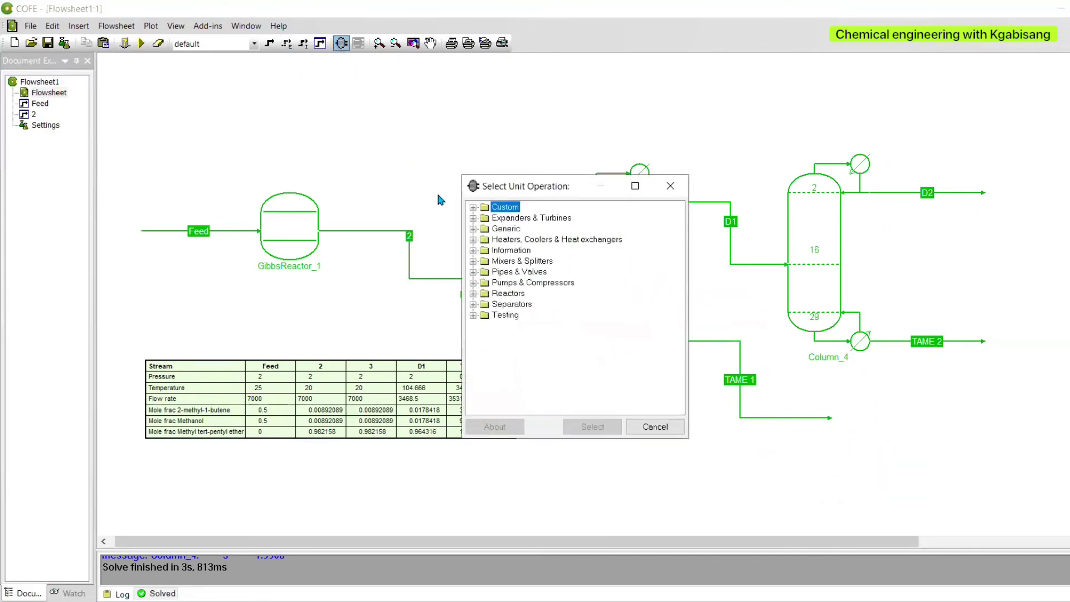
Place a Mixer unit (Mixer_5) from Mixers & Splitters onto the flowsheet
{"action": "left_click", "coordinate": [472, 261]}
{"action": "left_click", "coordinate": [505, 282]}
{"action": "left_click", "coordinate": [592, 426]}
{"action": "left_click", "coordinate": [460, 157]}
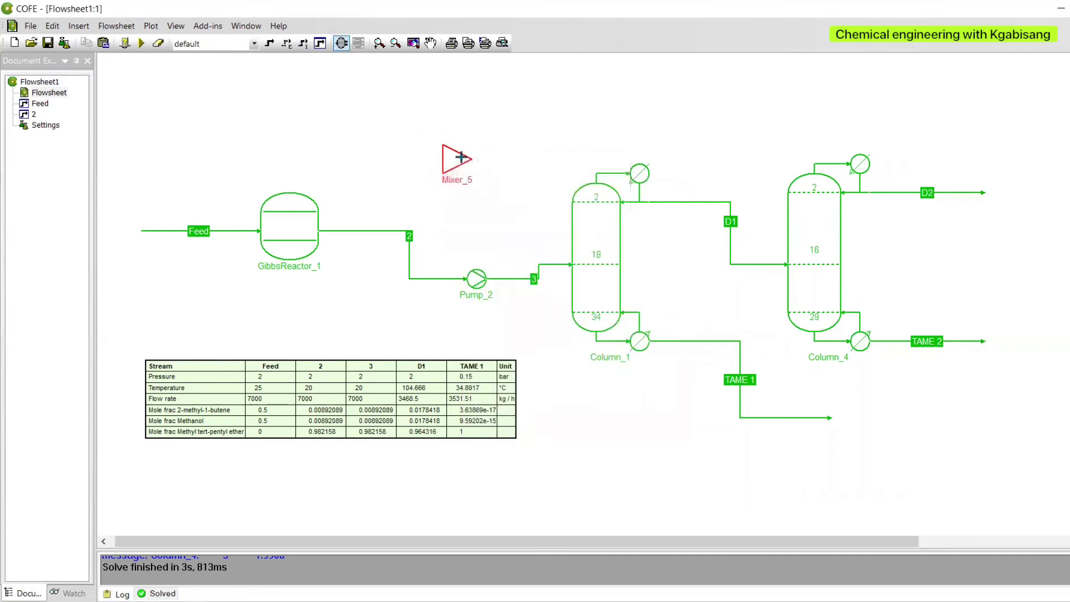
Feed recycled D2 and stream 2 into Mixer_5, send outlet stream 8 to Pump_2, then reposition the mixer
{"action": "left_click_drag", "start_coordinate": [983, 194], "coordinate": [451, 149]}
{"action": "left_click", "coordinate": [656, 274]}
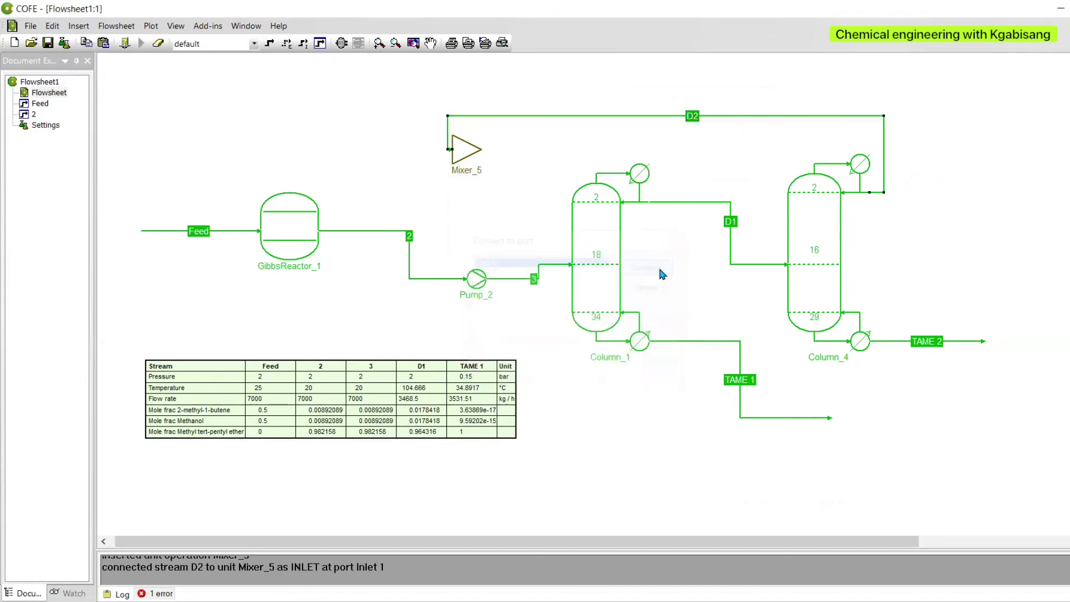
{"action": "left_click_drag", "start_coordinate": [464, 278], "coordinate": [444, 177]}
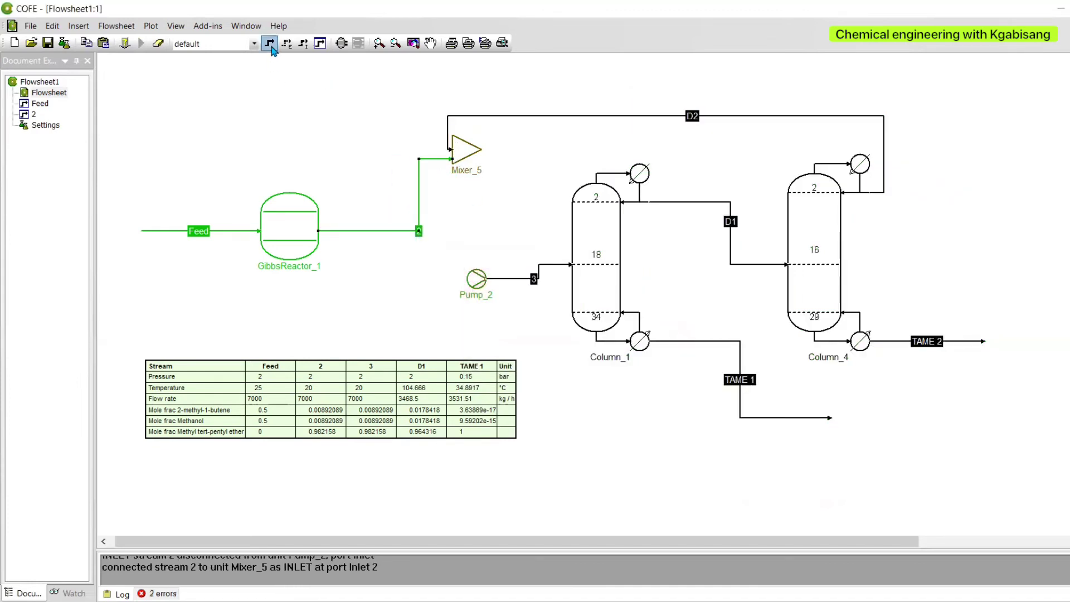
{"action": "left_click_drag", "start_coordinate": [485, 148], "coordinate": [467, 280]}
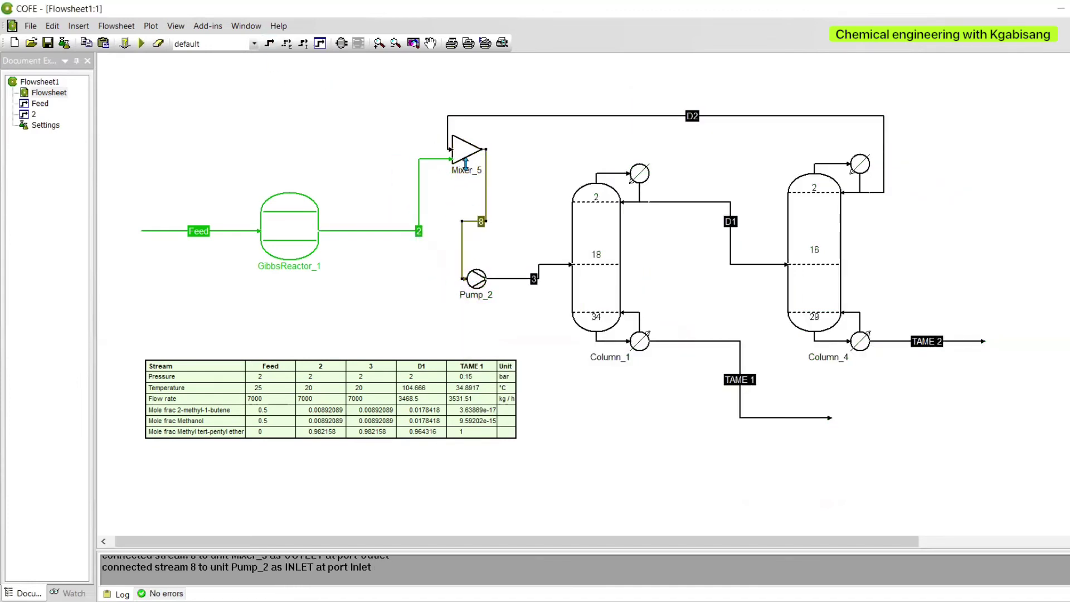
{"action": "left_click_drag", "start_coordinate": [471, 159], "coordinate": [416, 208]}
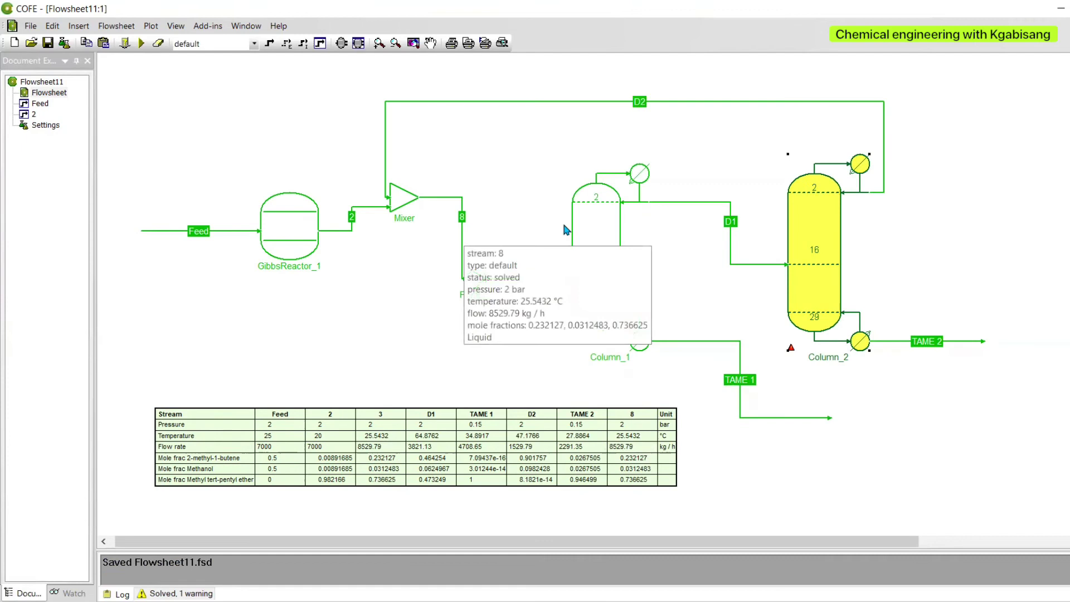
Accept Column_2's warnings on its Status tab
{"action": "double_click", "coordinate": [797, 236]}
{"action": "left_click", "coordinate": [430, 208]}
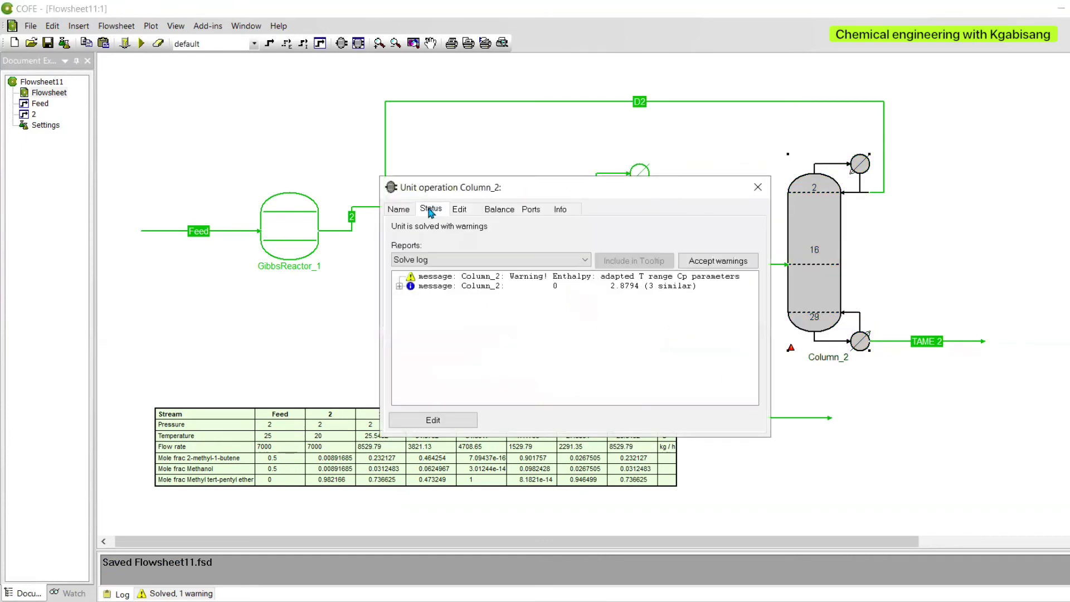
{"action": "left_click", "coordinate": [718, 261]}
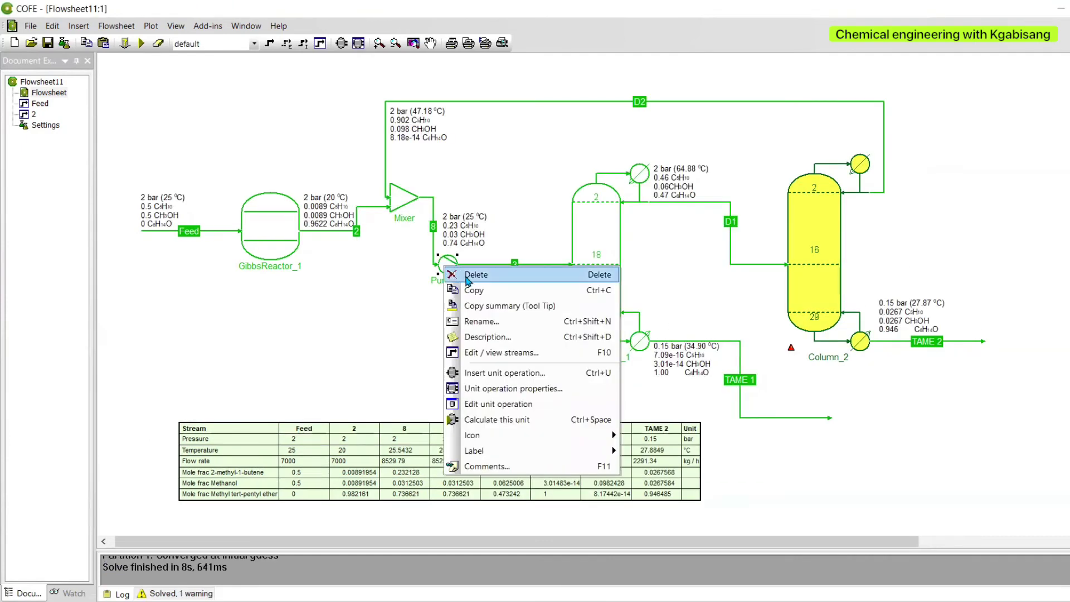
Delete Pump_2 and move the stream table higher on the flowsheet
{"action": "left_click", "coordinate": [337, 275]}
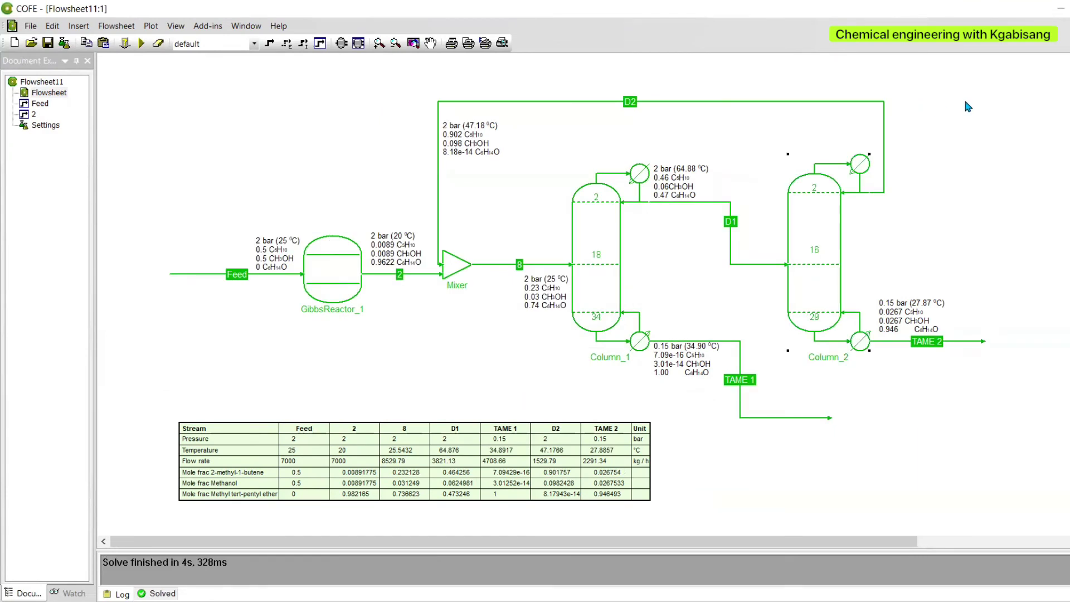
{"action": "left_click_drag", "start_coordinate": [483, 460], "coordinate": [478, 412]}
{"action": "left_click", "coordinate": [610, 505]}
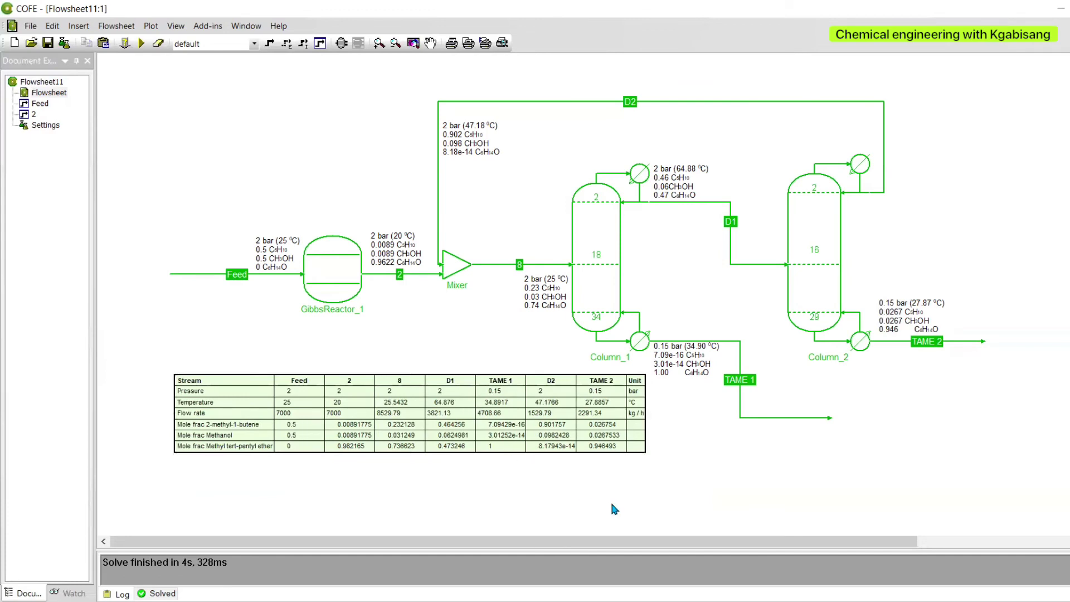